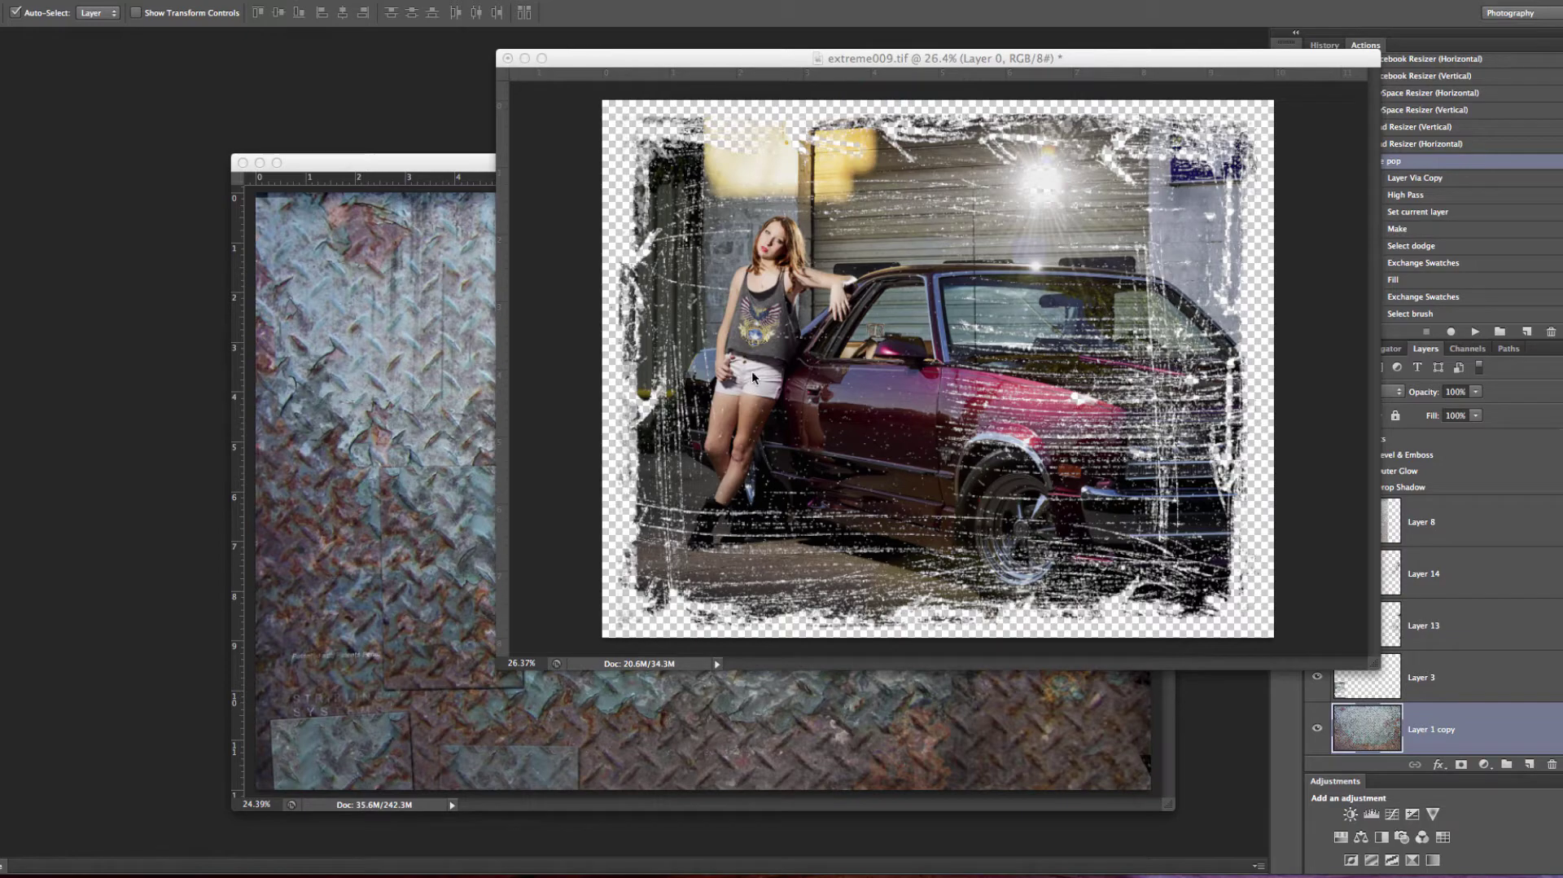
Copy the car photo layer from extreme009.tif into layered_background010.tif and minimize the extreme009.tif window
{"action": "key", "text": "super+Tab"}
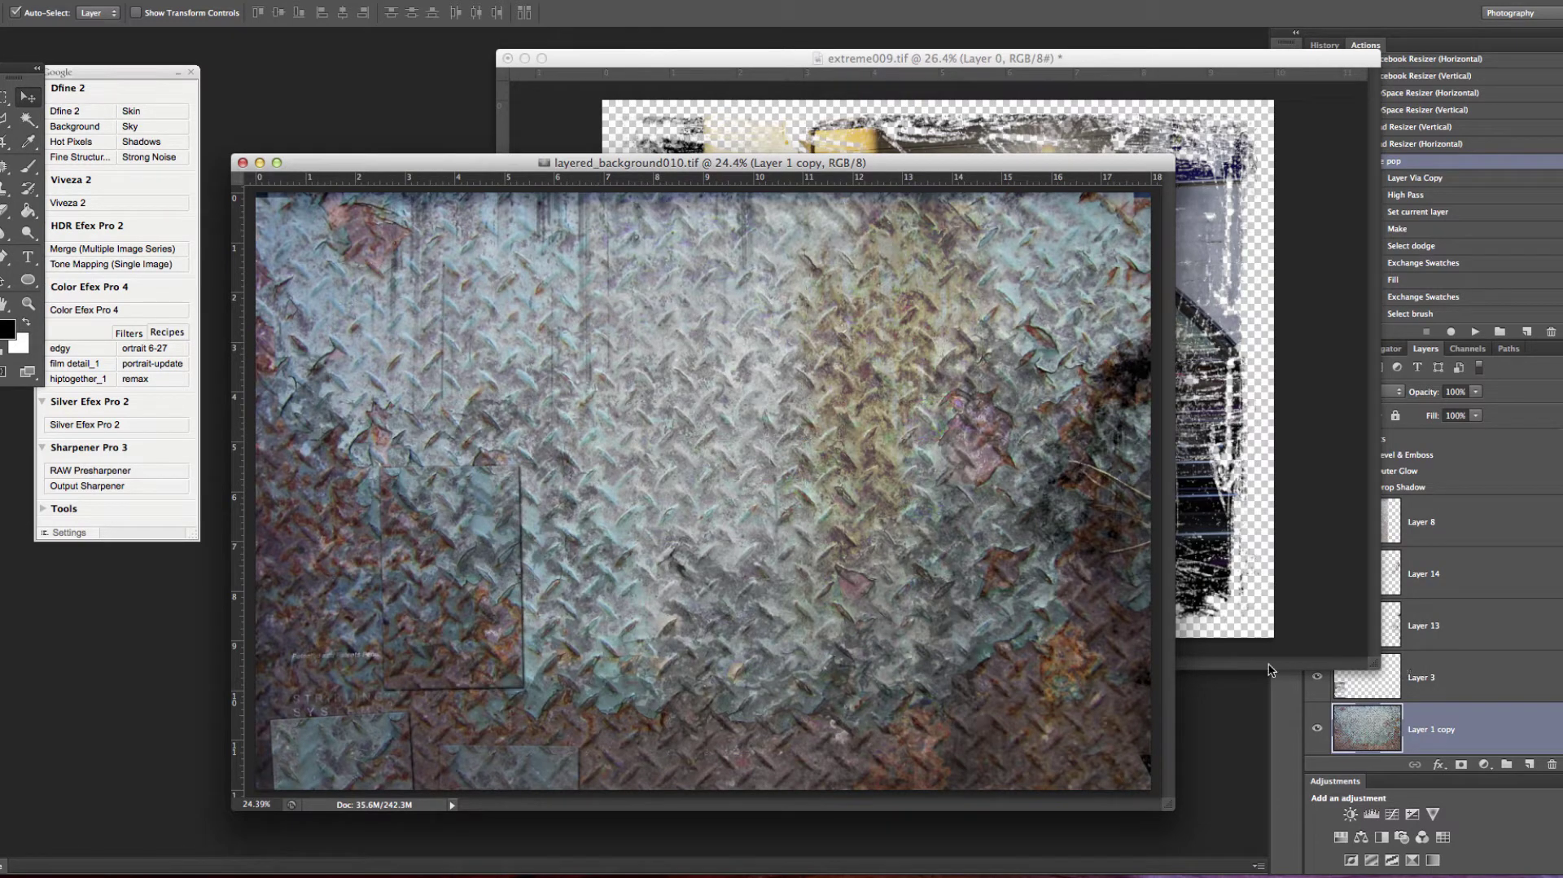
{"action": "left_click", "coordinate": [1069, 79]}
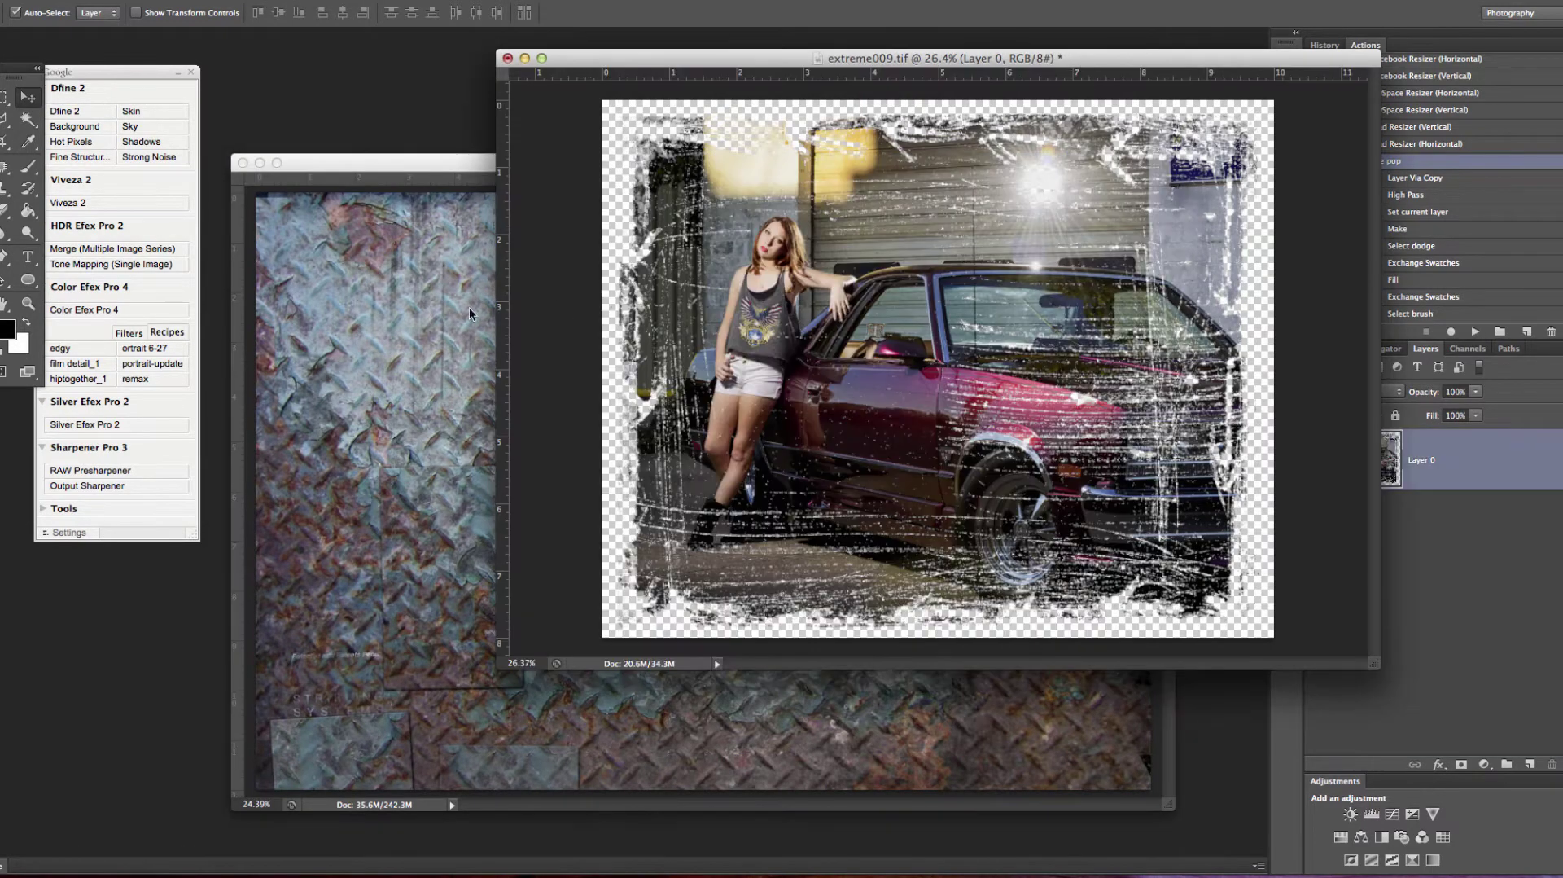
{"action": "left_click", "coordinate": [426, 173]}
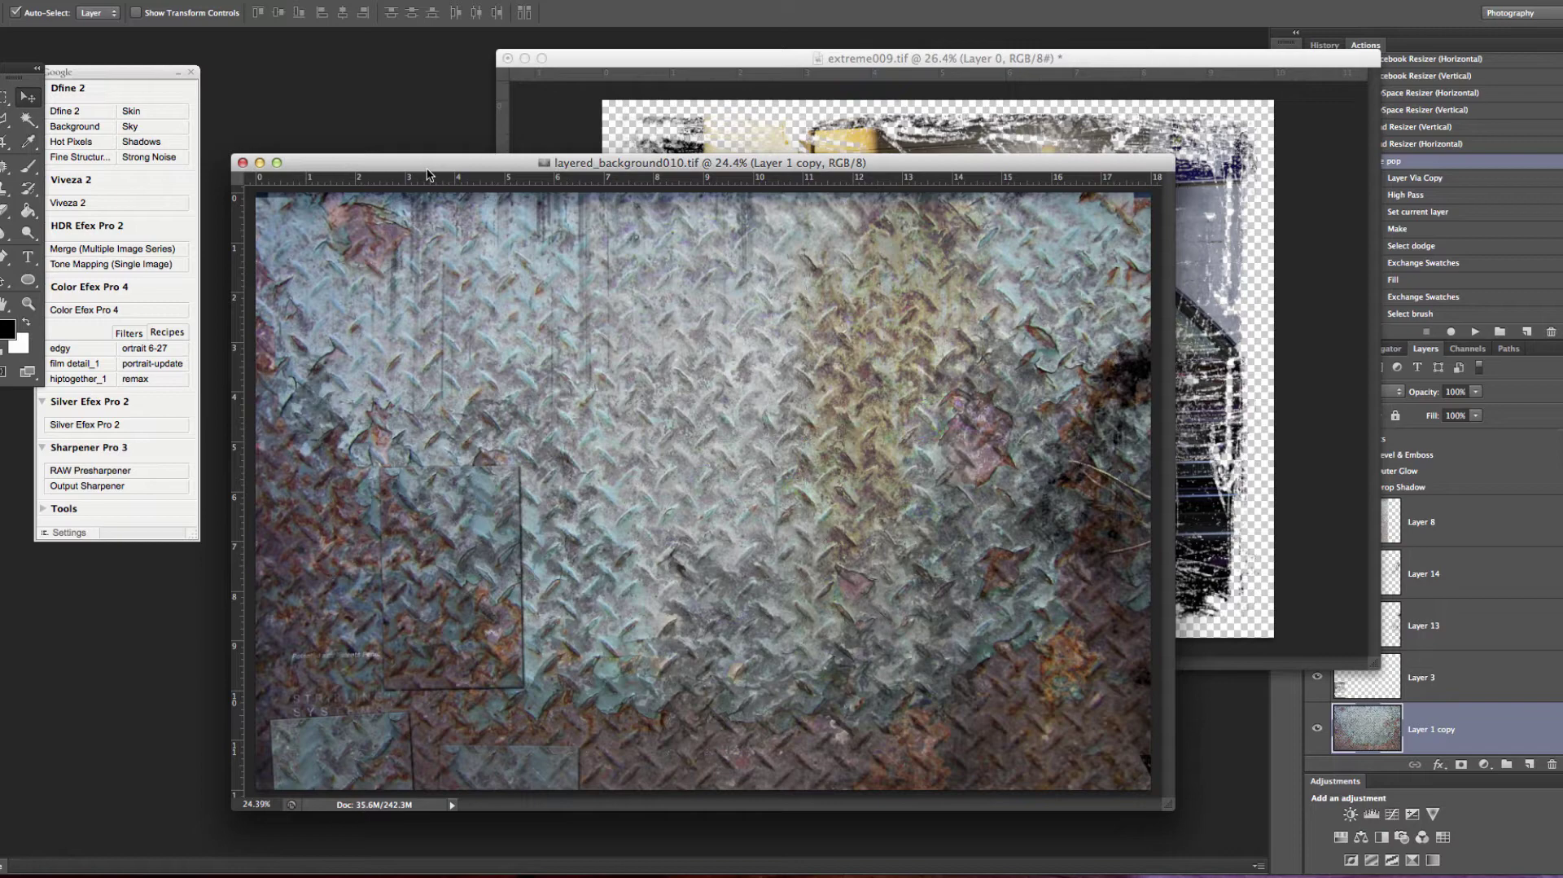
{"action": "left_click", "coordinate": [627, 65]}
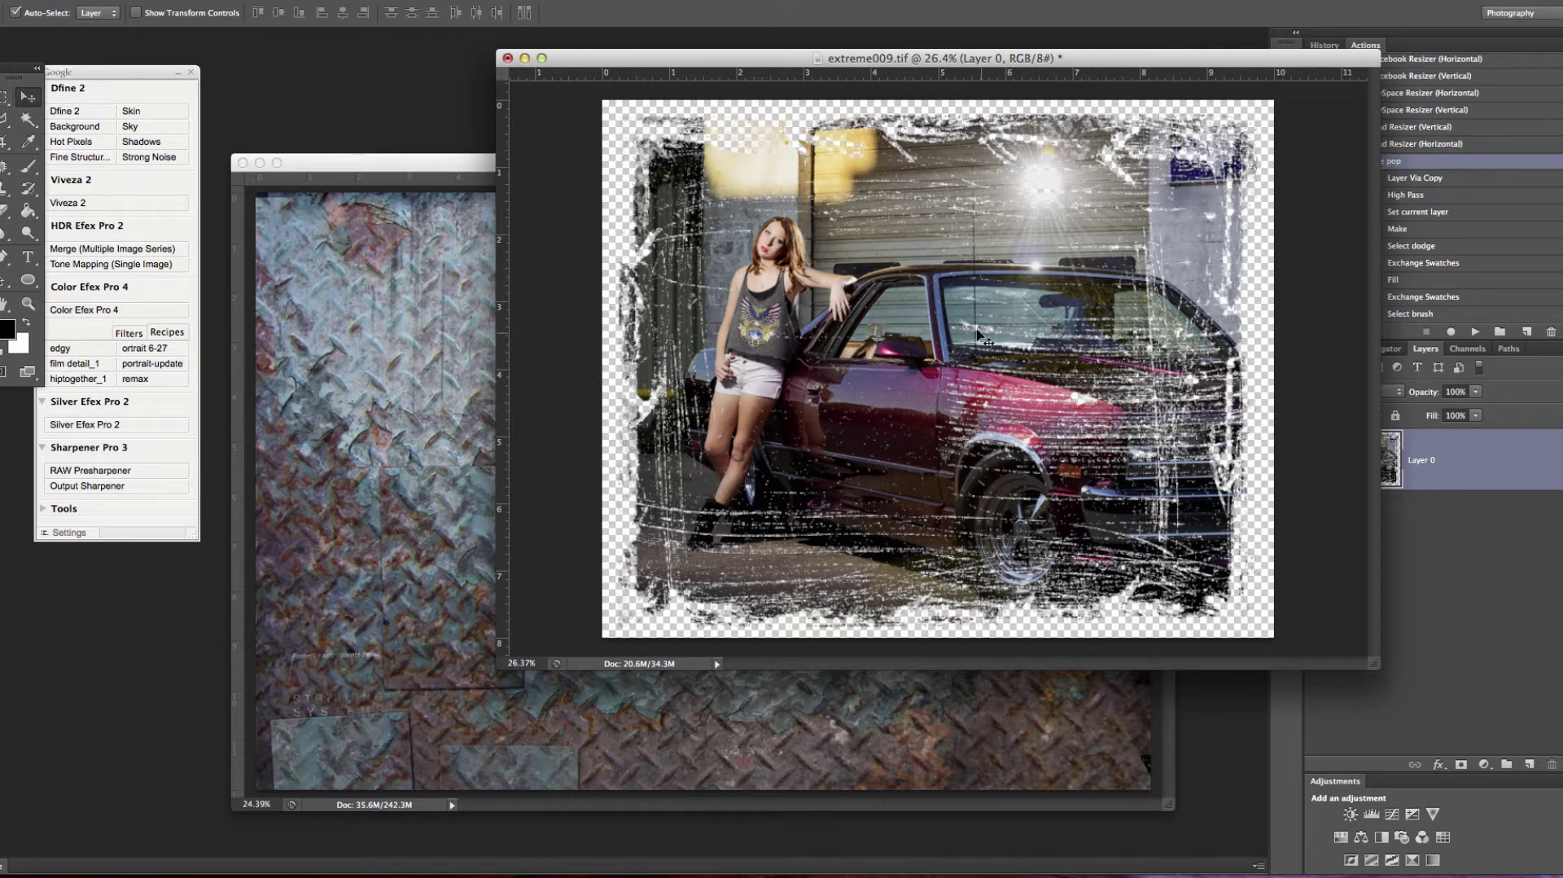
{"action": "left_click_drag", "start_coordinate": [984, 338], "coordinate": [388, 399]}
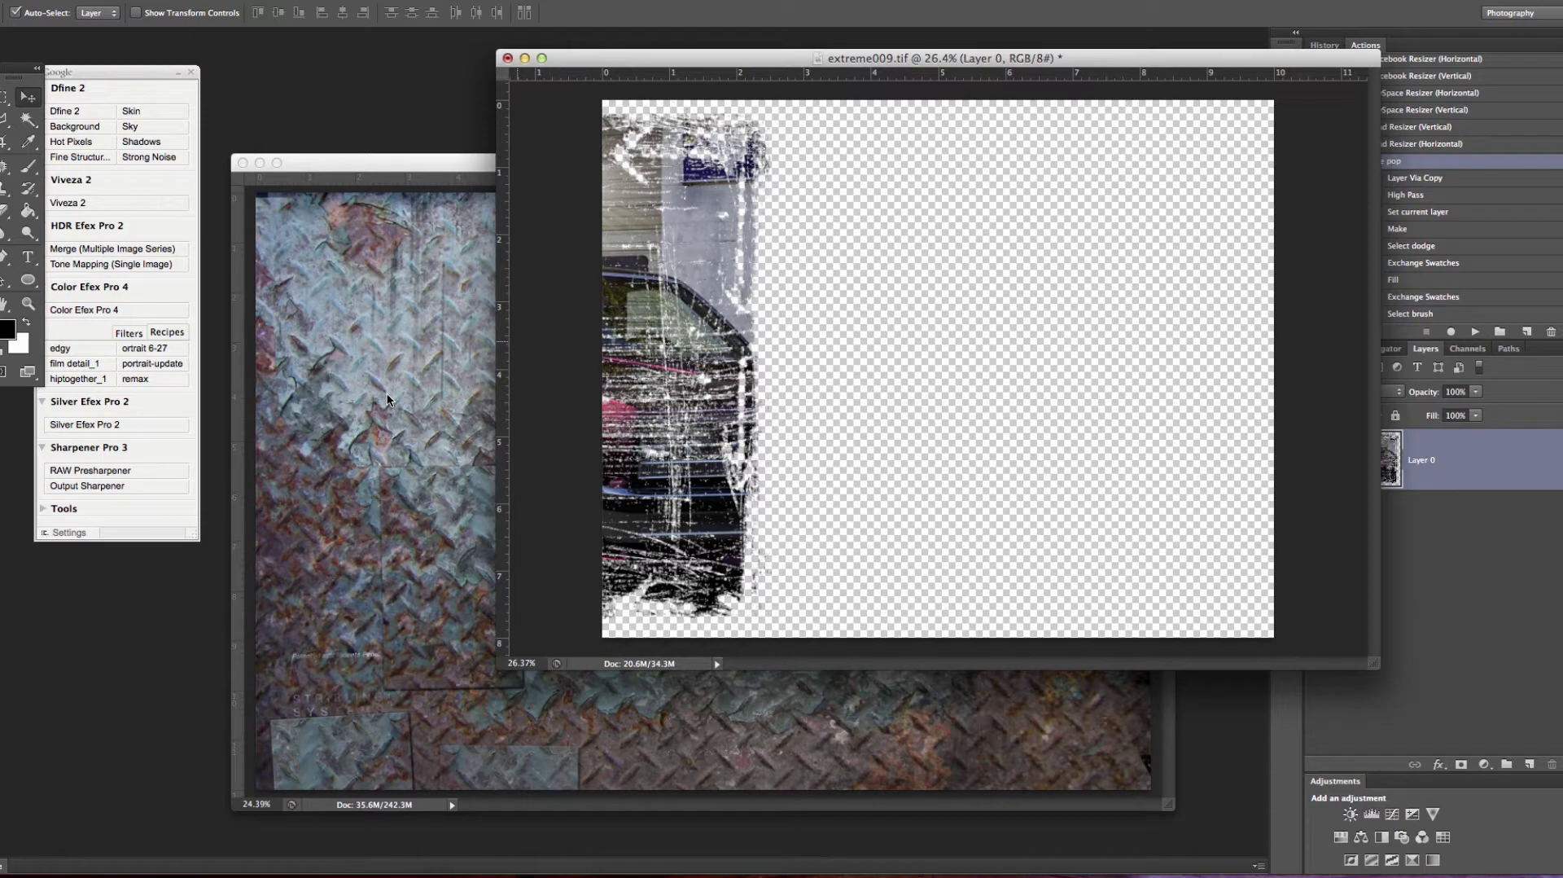
{"action": "left_click_drag", "start_coordinate": [387, 399], "coordinate": [391, 402]}
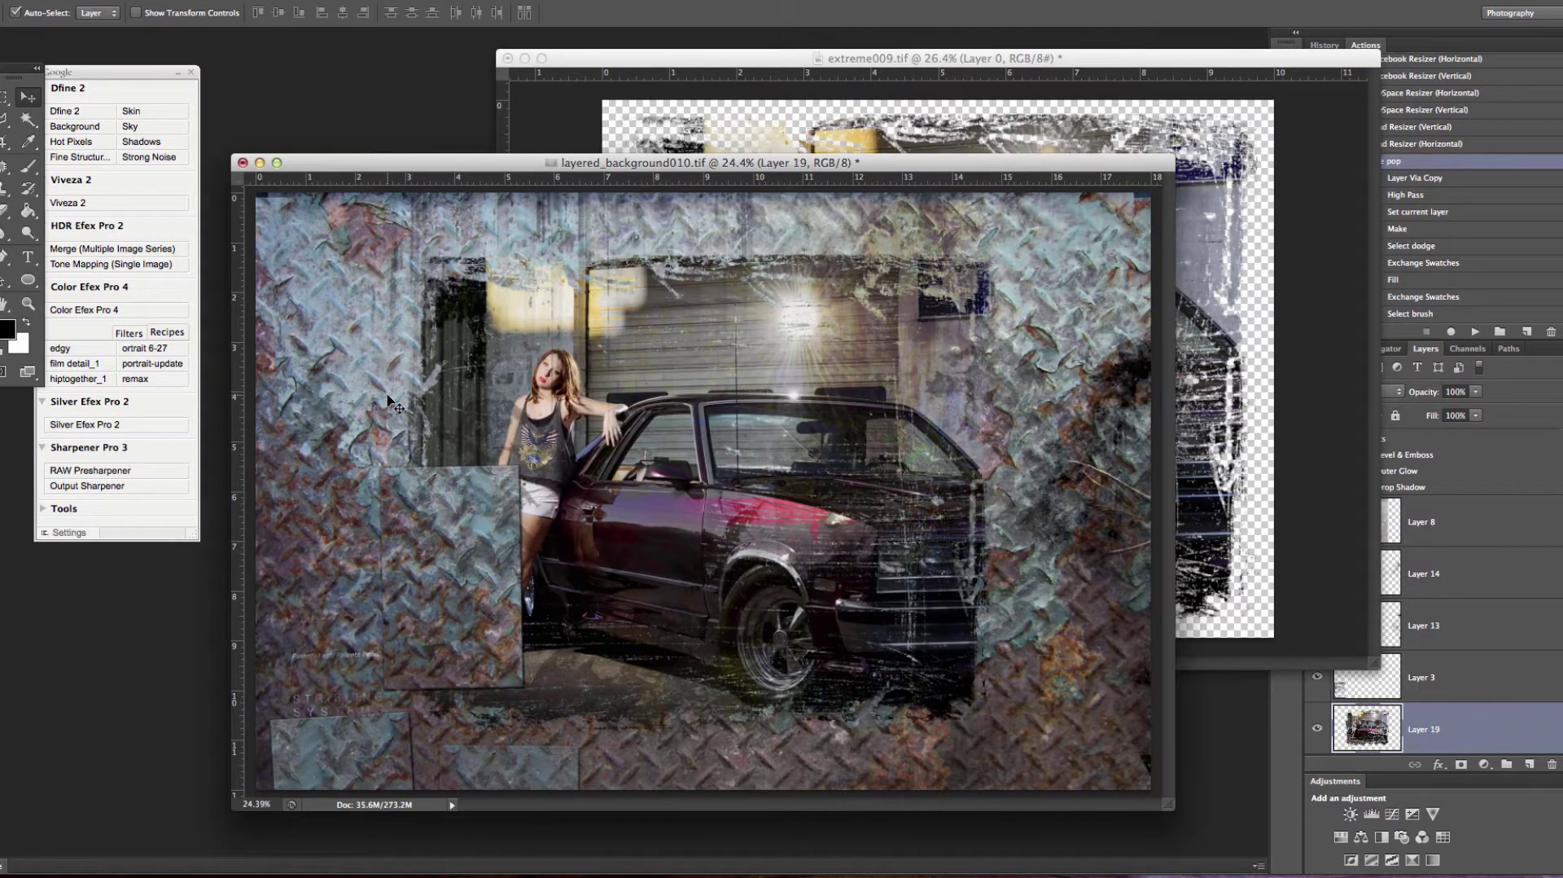
{"action": "left_click", "coordinate": [676, 61]}
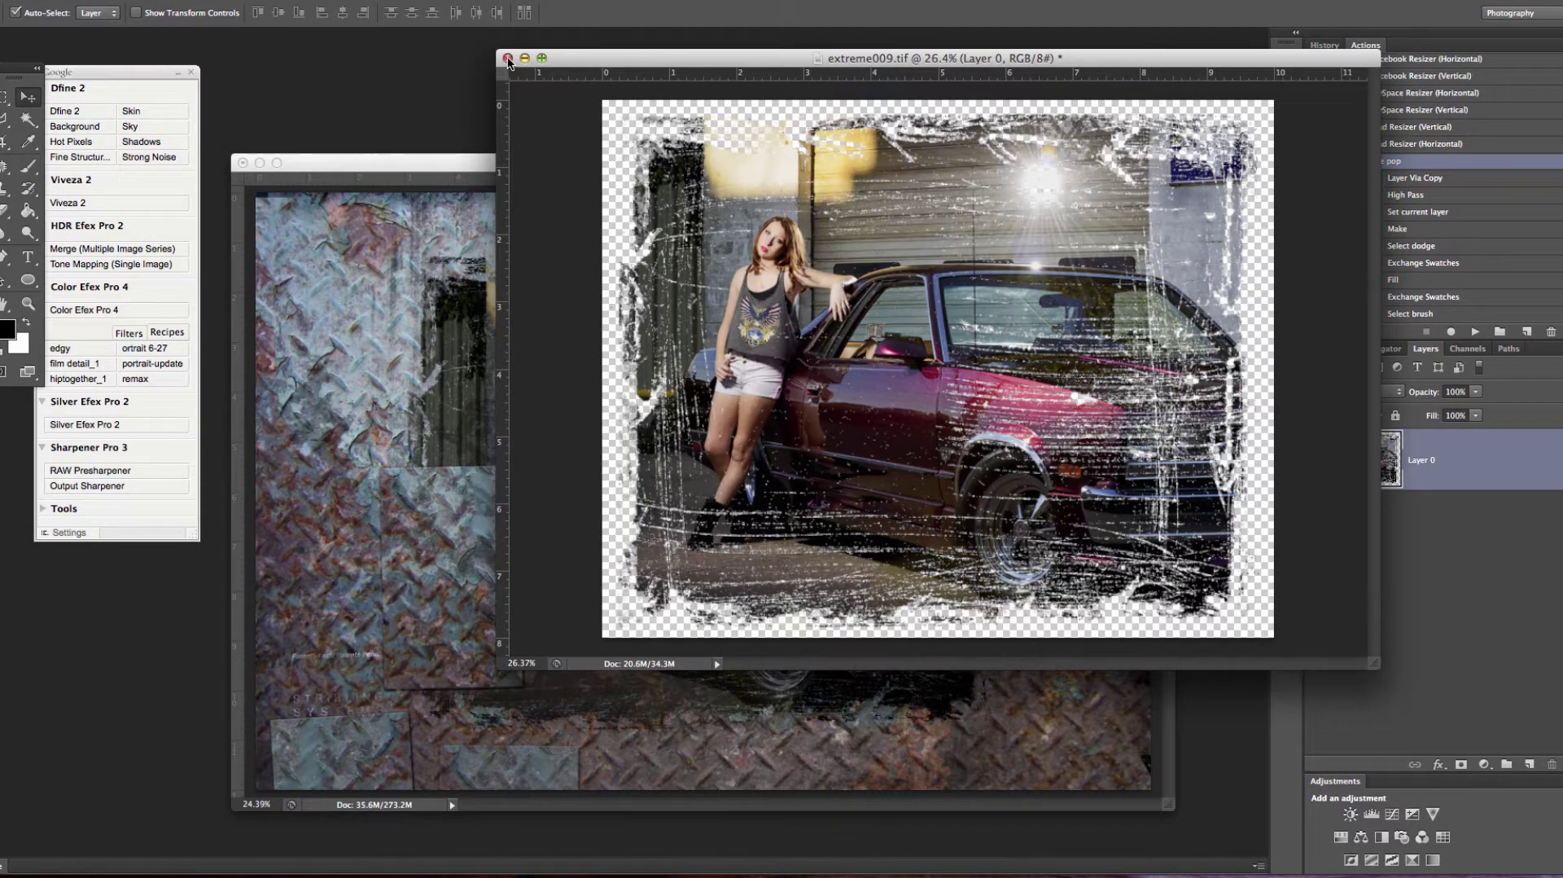
{"action": "left_click", "coordinate": [525, 58]}
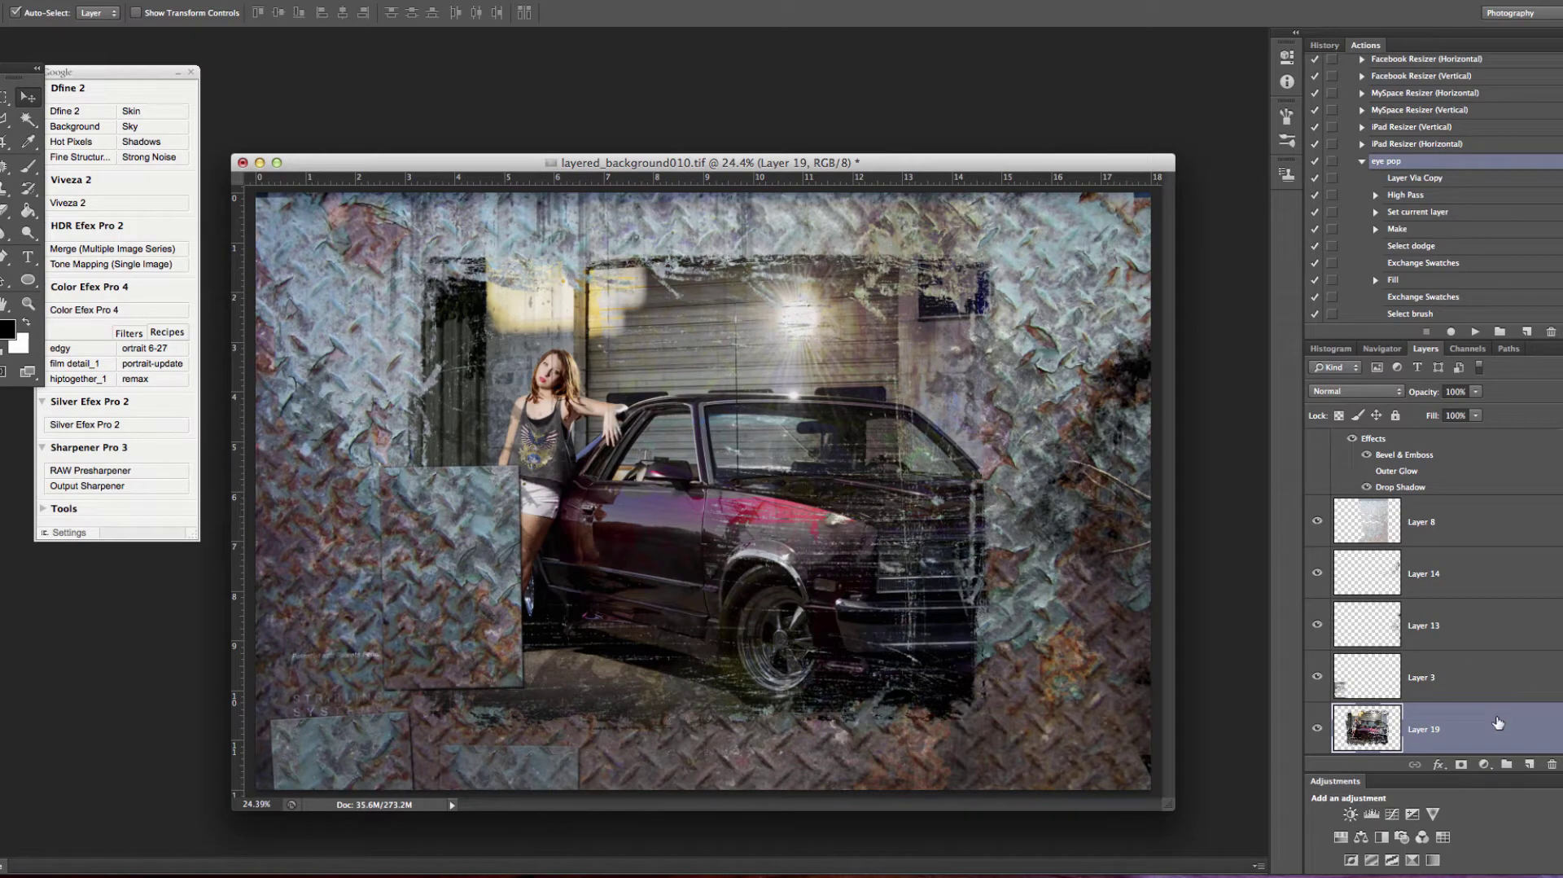
Move the car photo layer, Layer 19, to the top of the layer stack, above Layer 17
{"action": "key", "text": "ctrl+bracketright"}
{"action": "key", "text": "ctrl+bracketright"}
{"action": "key", "text": "ctrl+bracketright"}
{"action": "key", "text": "ctrl+bracketright"}
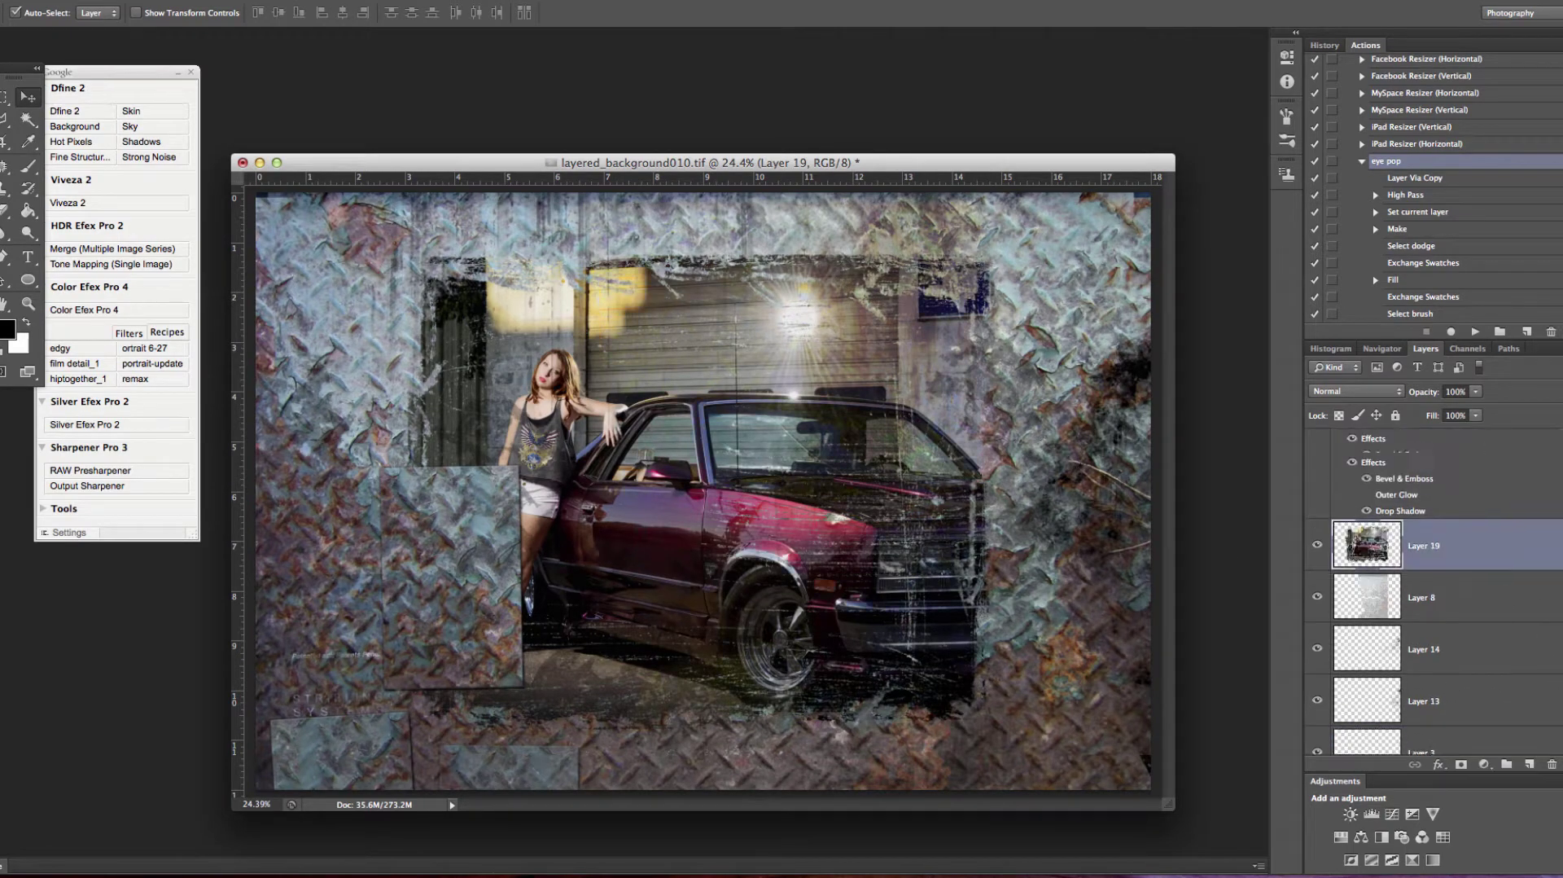
{"action": "left_click_drag", "start_coordinate": [1497, 700], "coordinate": [1492, 446]}
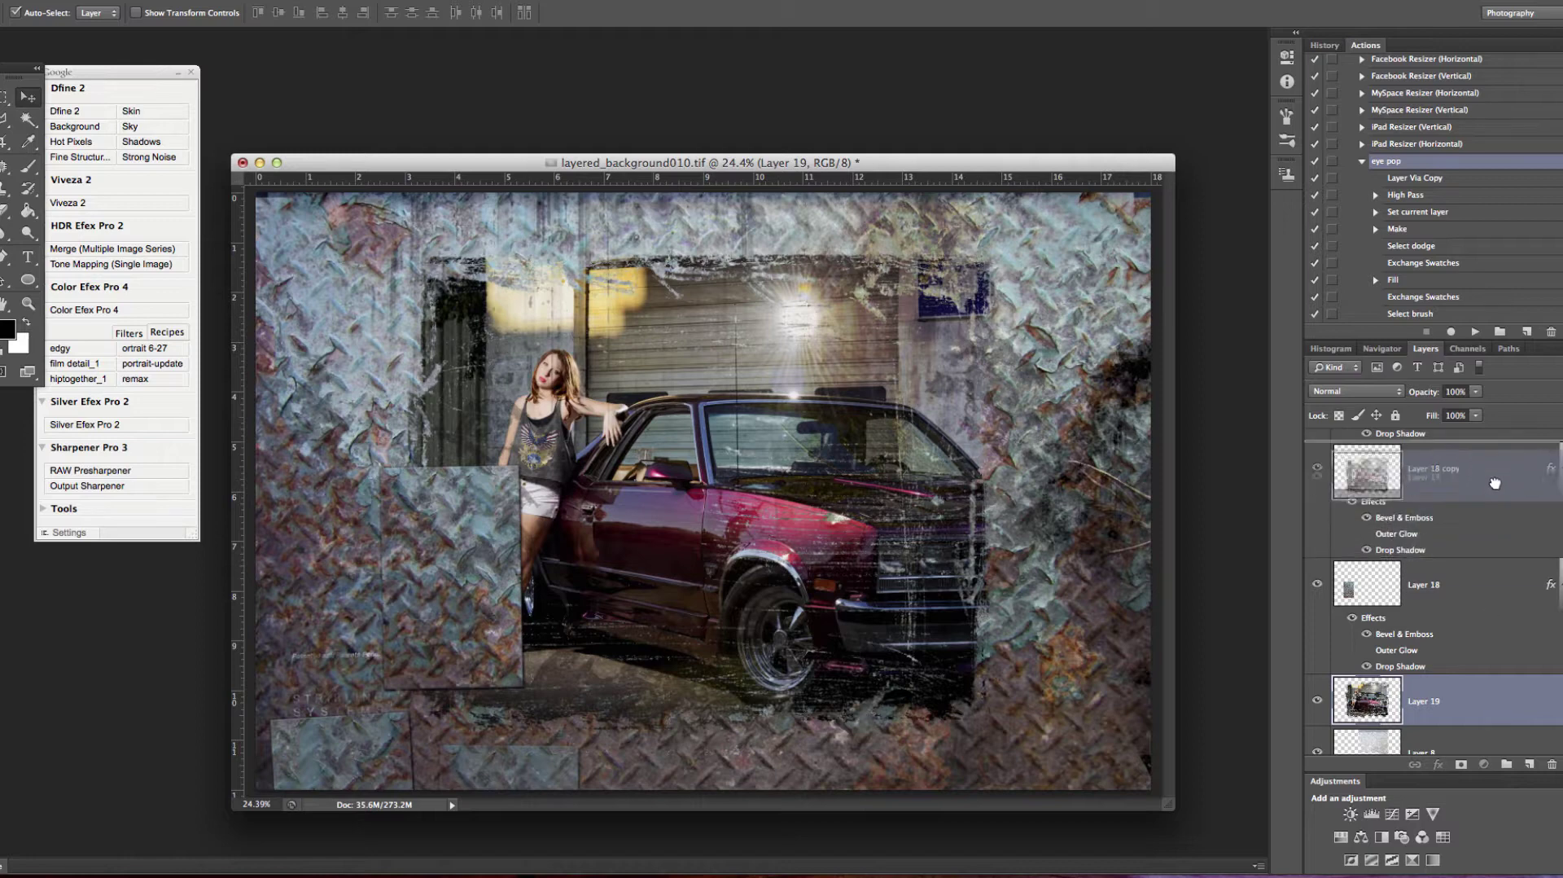
{"action": "scroll", "coordinate": [1519, 653], "scroll_direction": "up", "scroll_amount": 5}
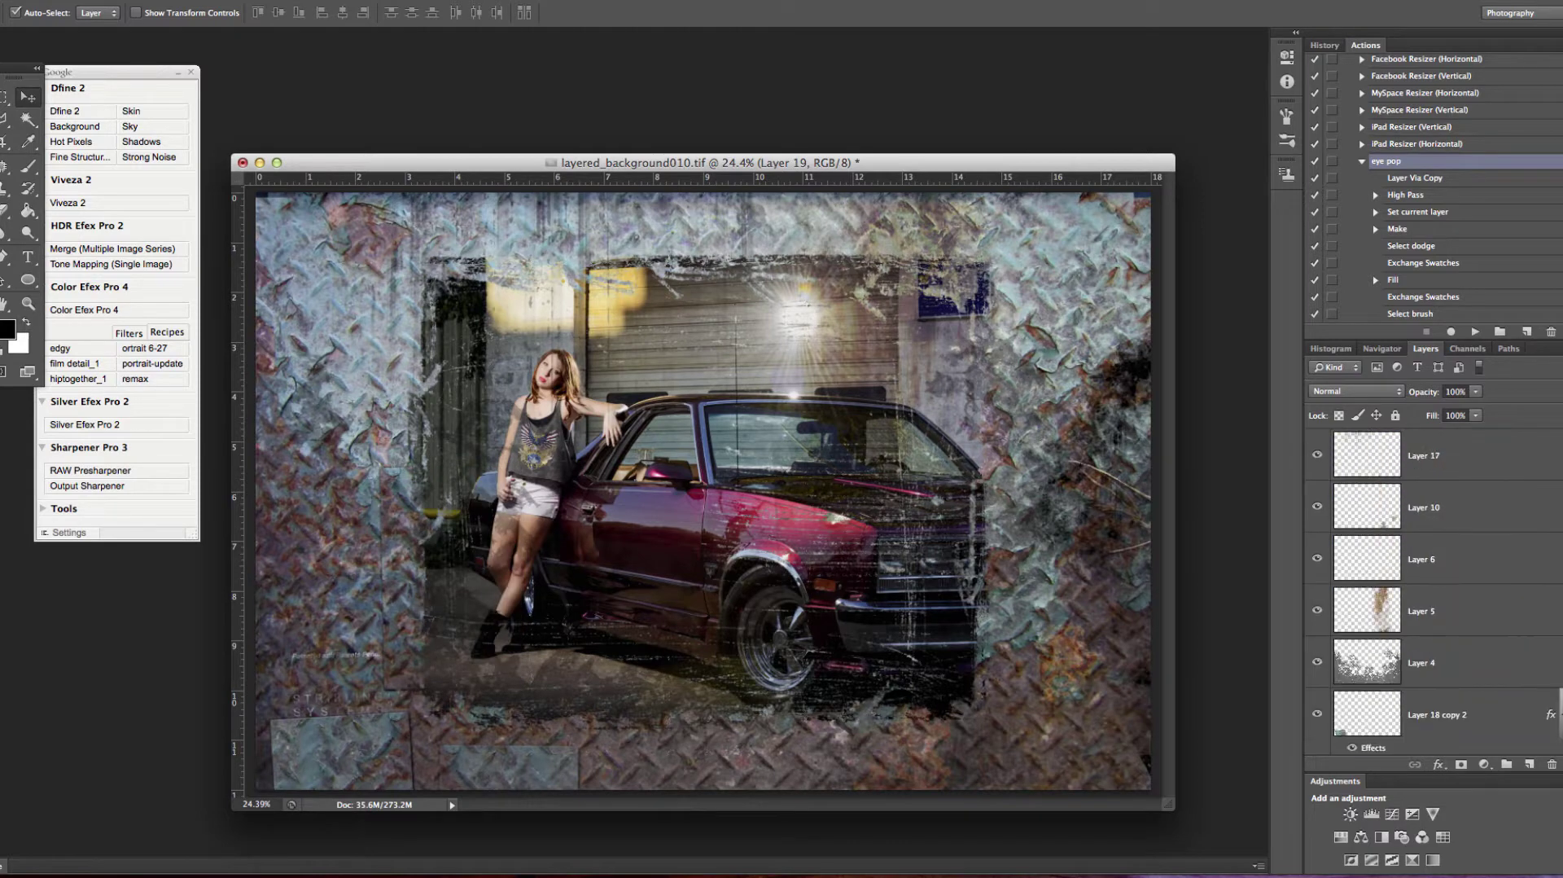
{"action": "scroll", "coordinate": [1438, 611], "scroll_direction": "down", "scroll_amount": 2}
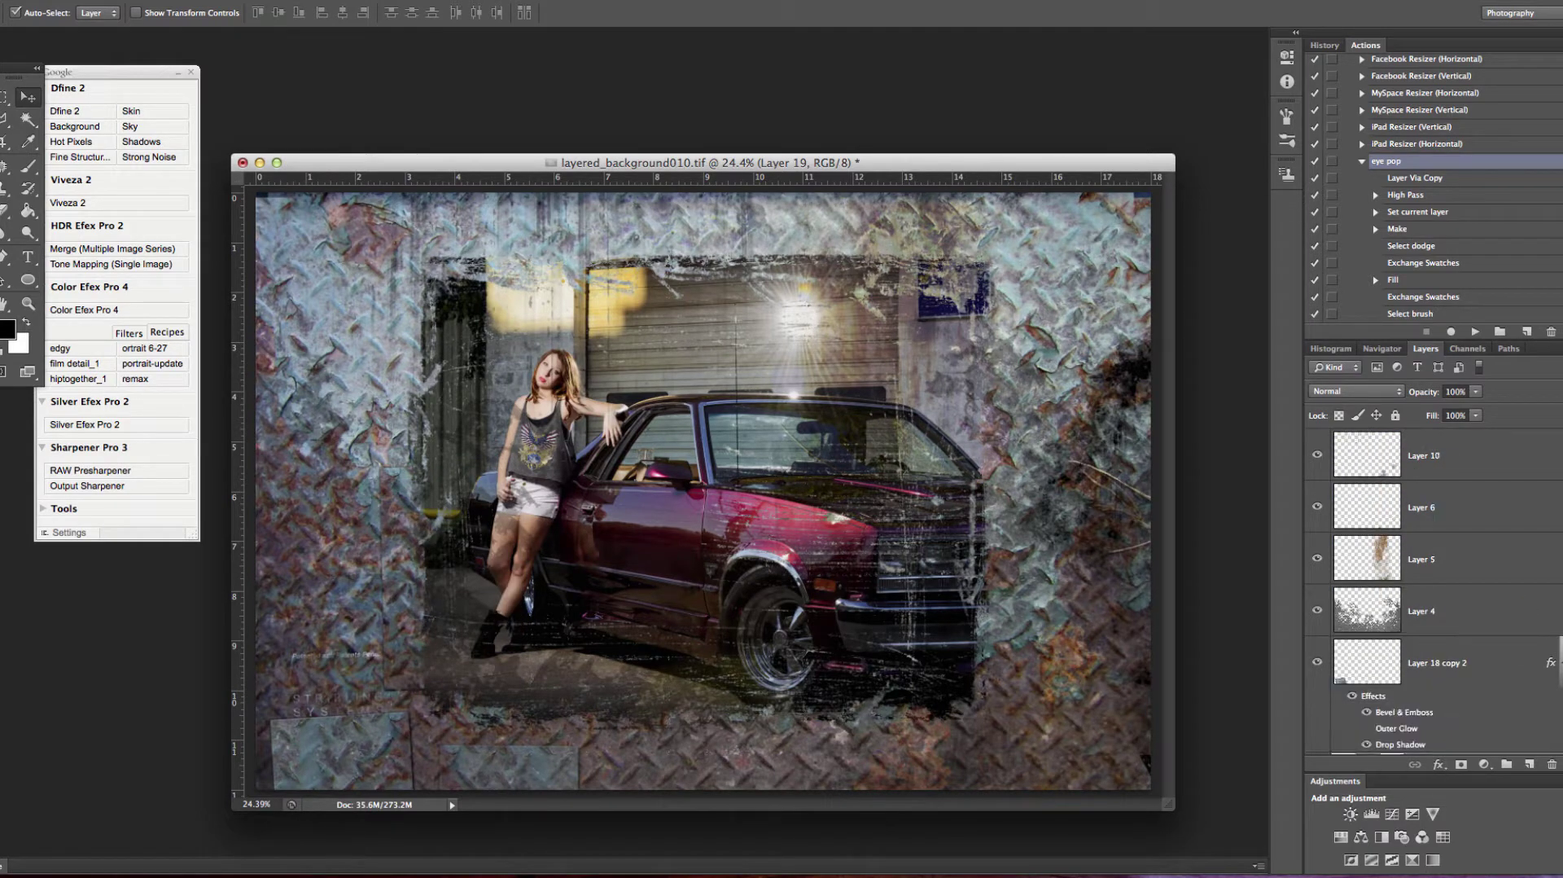
{"action": "left_click_drag", "start_coordinate": [1453, 732], "coordinate": [1555, 508]}
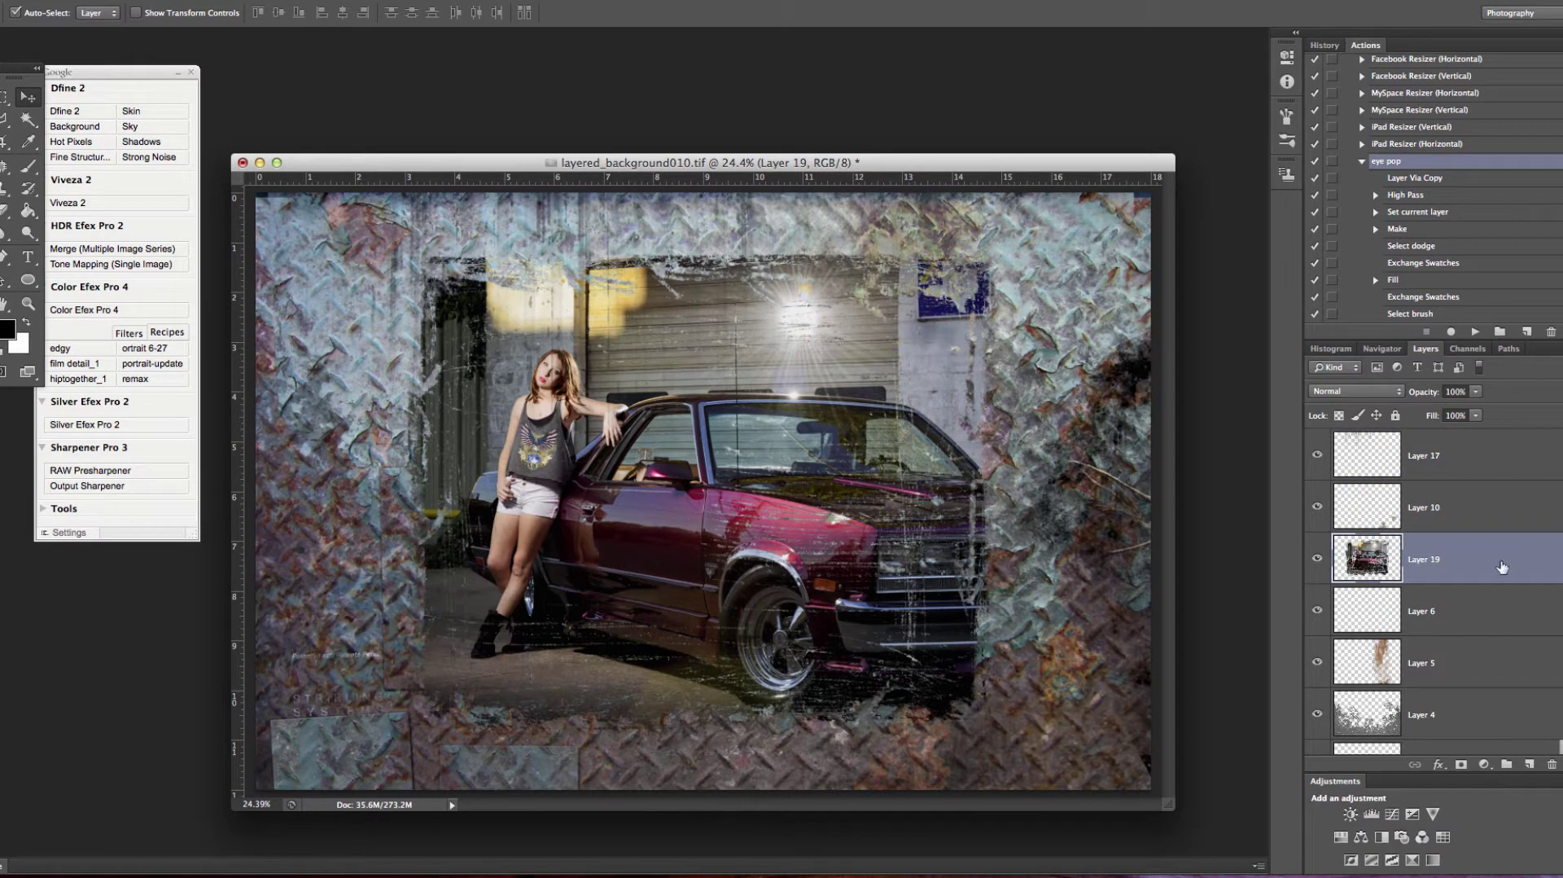
{"action": "left_click_drag", "start_coordinate": [1506, 561], "coordinate": [1492, 459]}
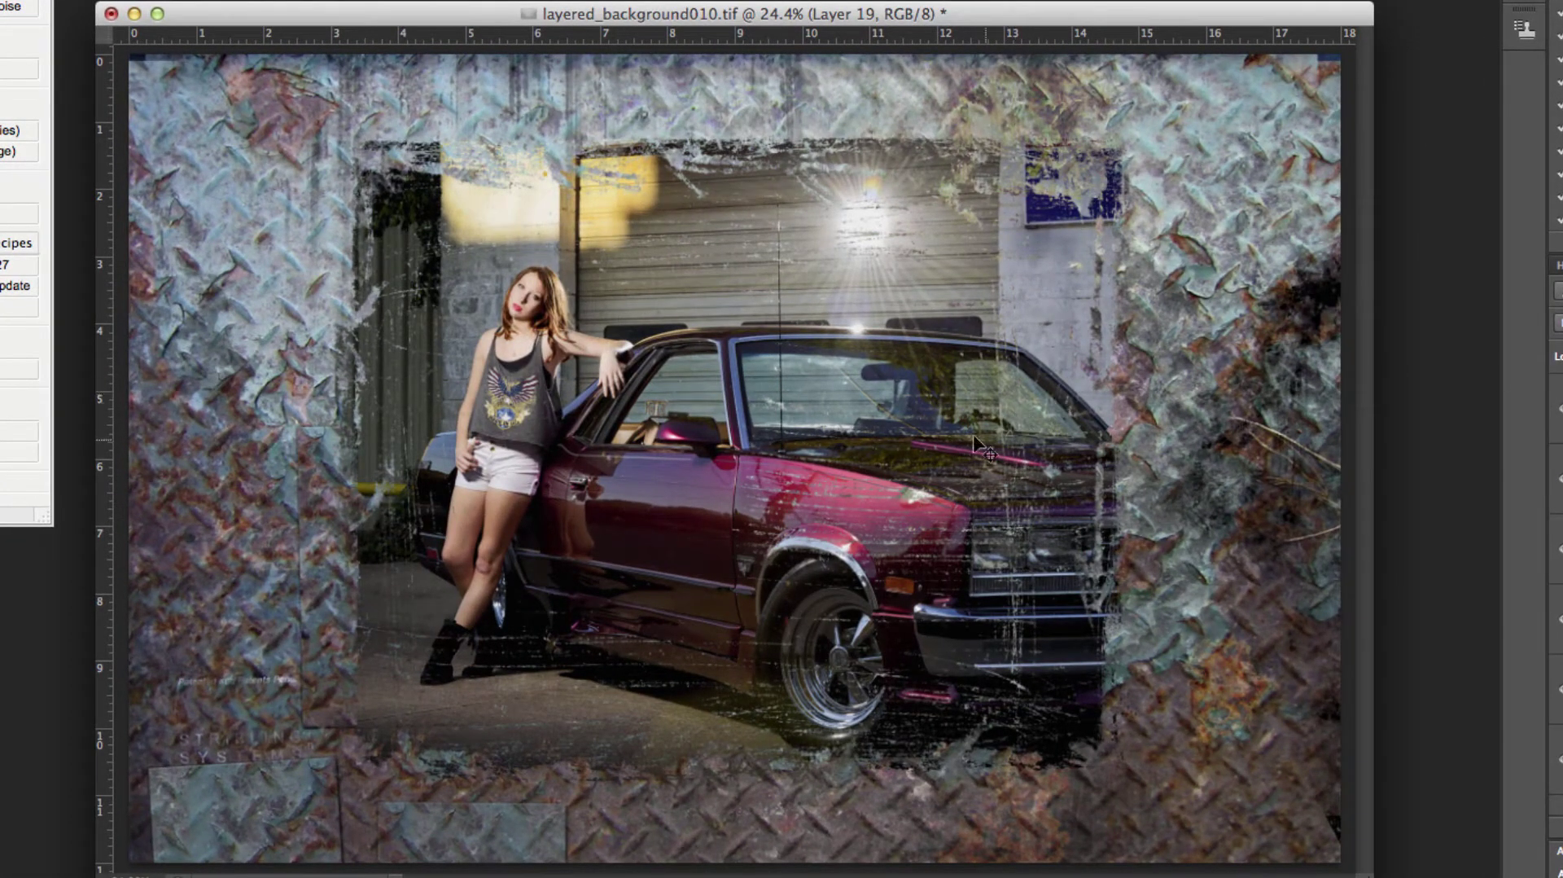
Duplicate Layer 19 and hide the duplicate, Layer 19 copy
{"action": "scroll", "coordinate": [880, 454], "scroll_direction": "down", "scroll_amount": 2}
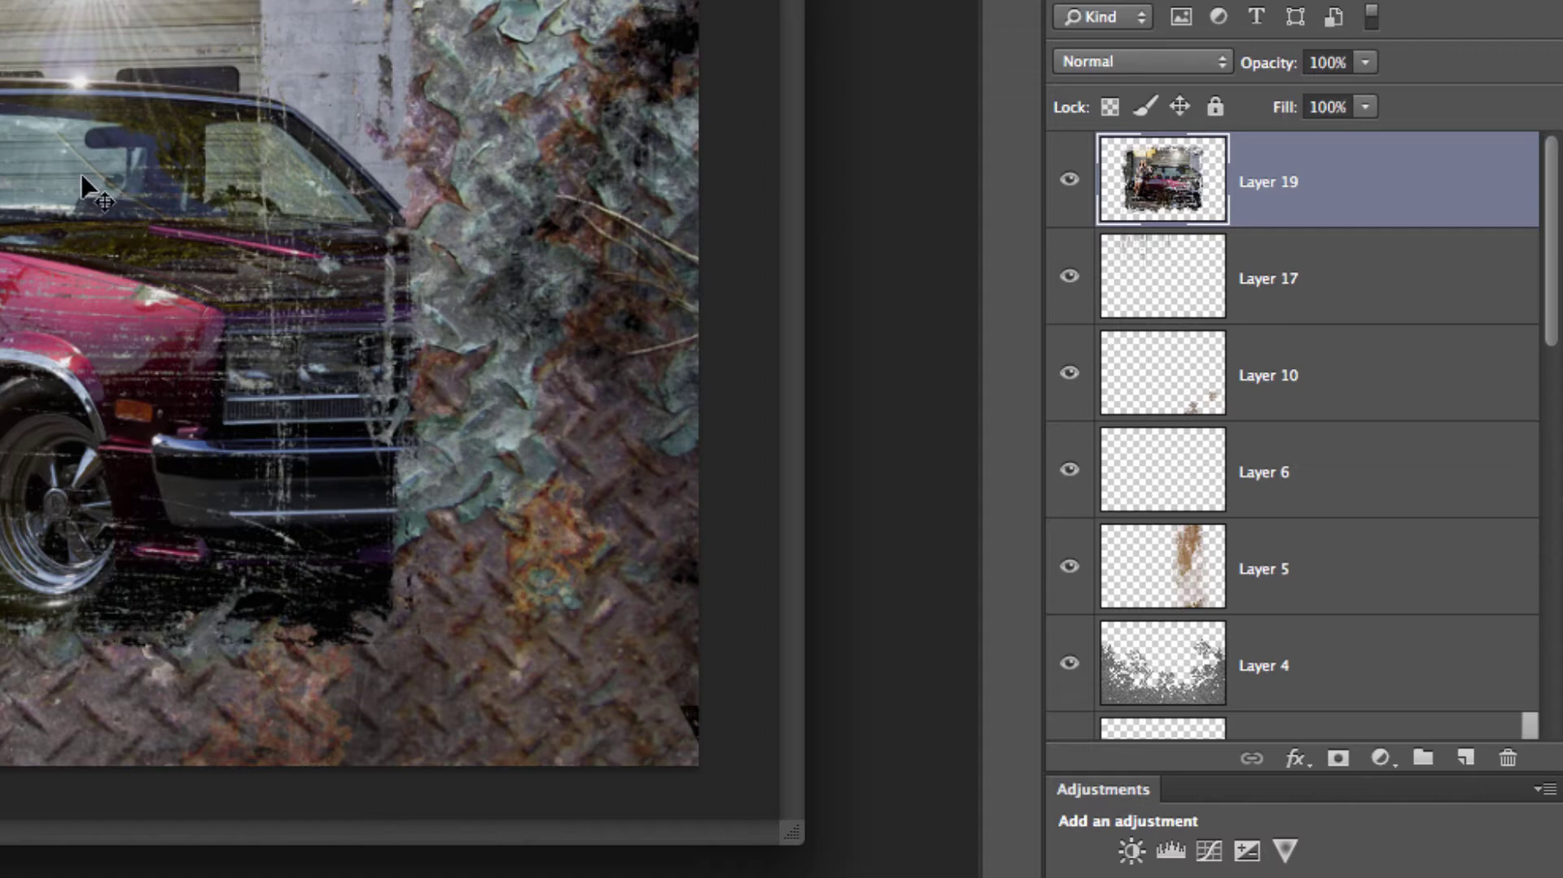
{"action": "key", "text": "ctrl+j"}
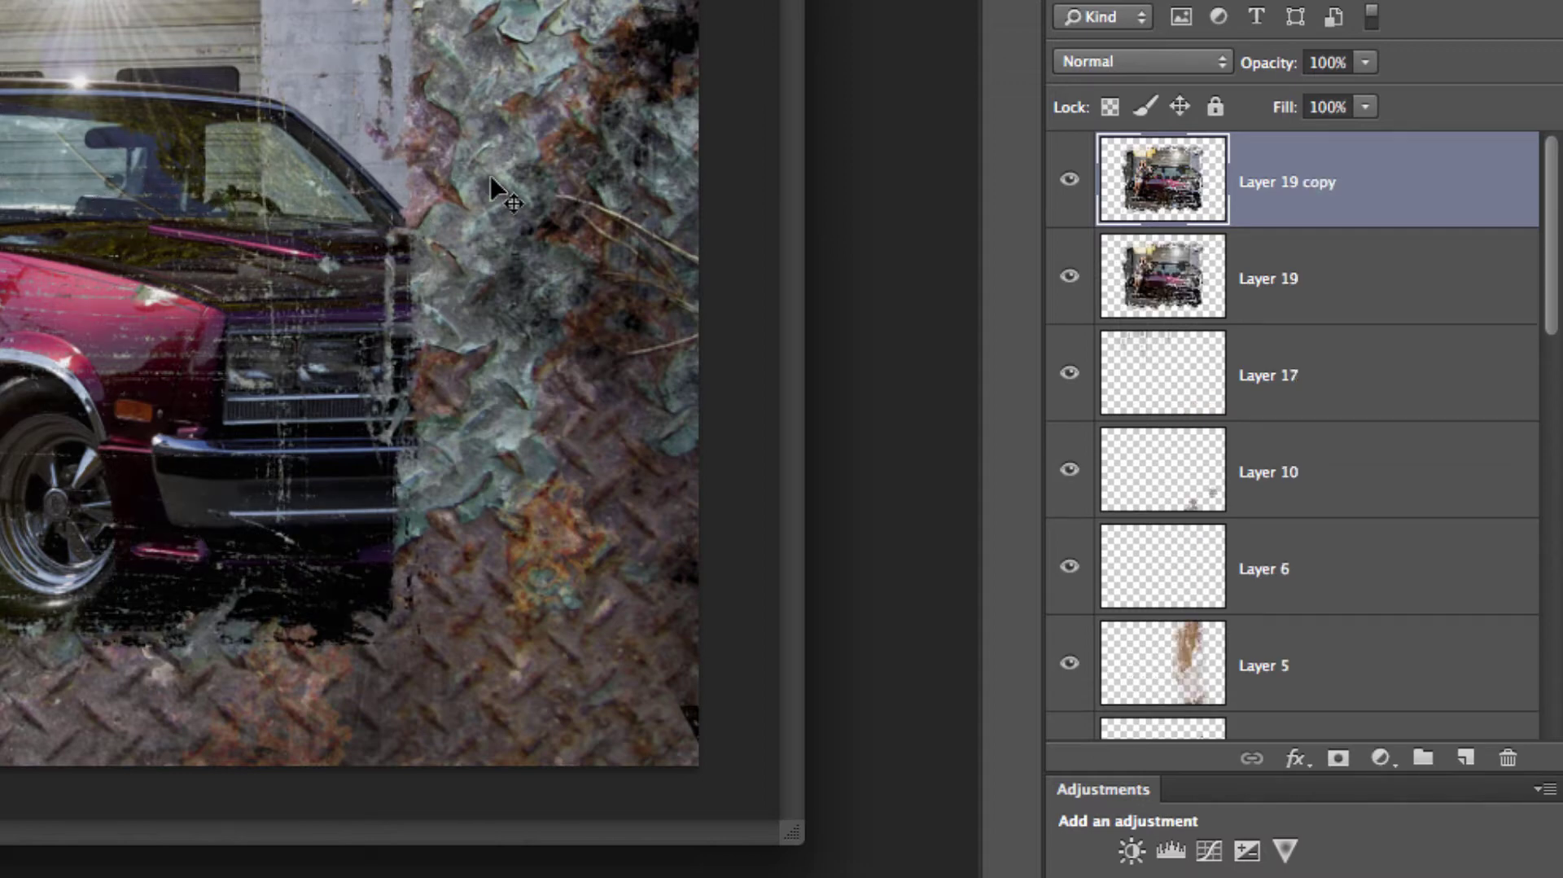
{"action": "left_click", "coordinate": [1069, 179]}
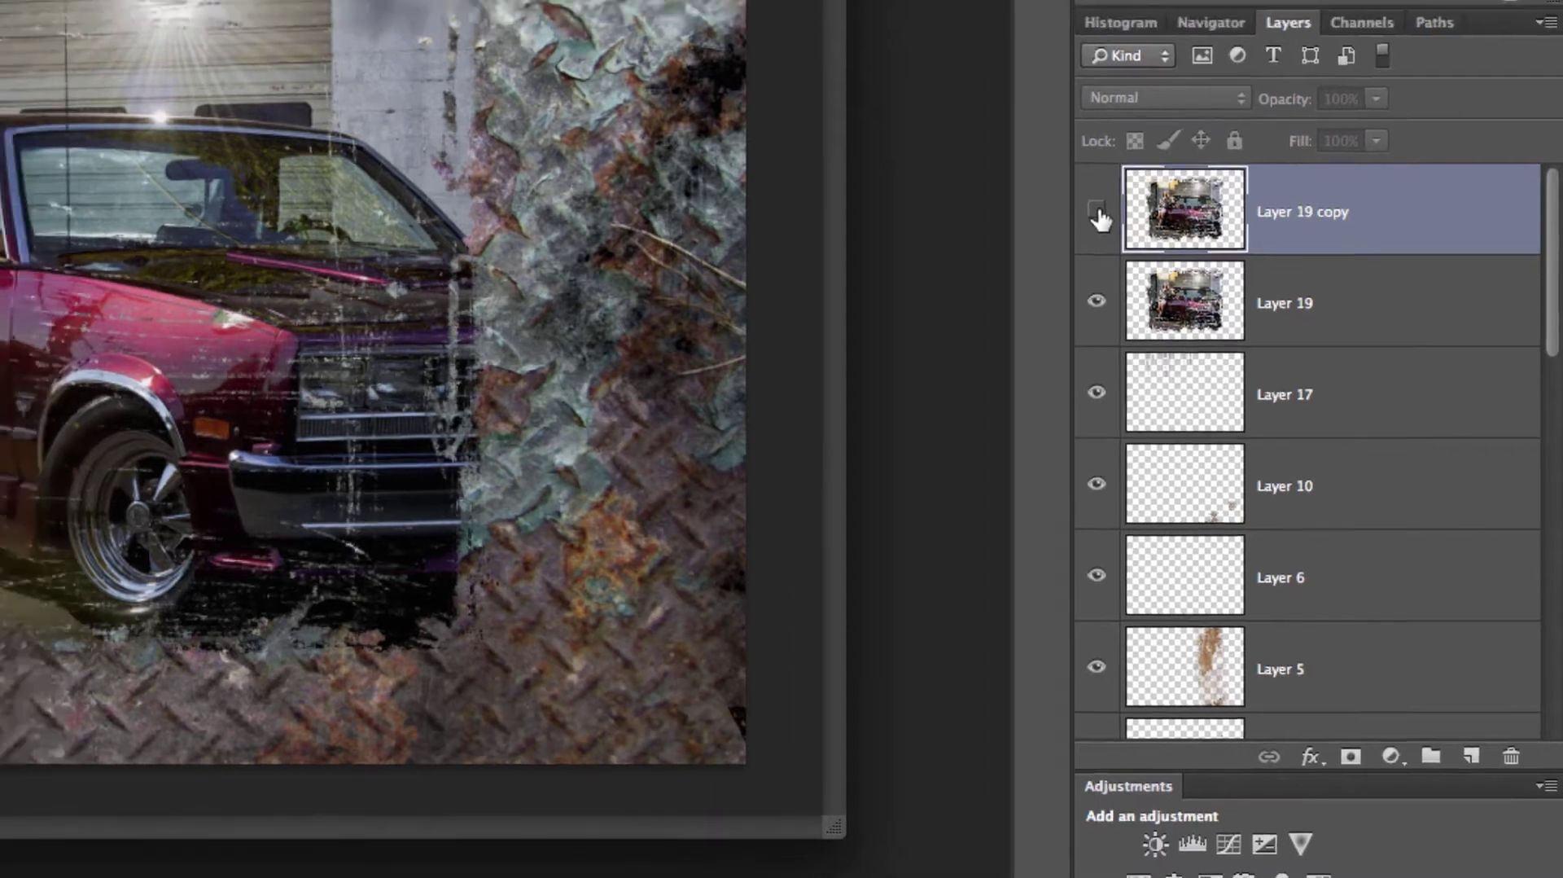
Try the Overlay and Soft Light blend modes on the original Layer 19 and settle on Hard Light
{"action": "left_click", "coordinate": [1349, 297]}
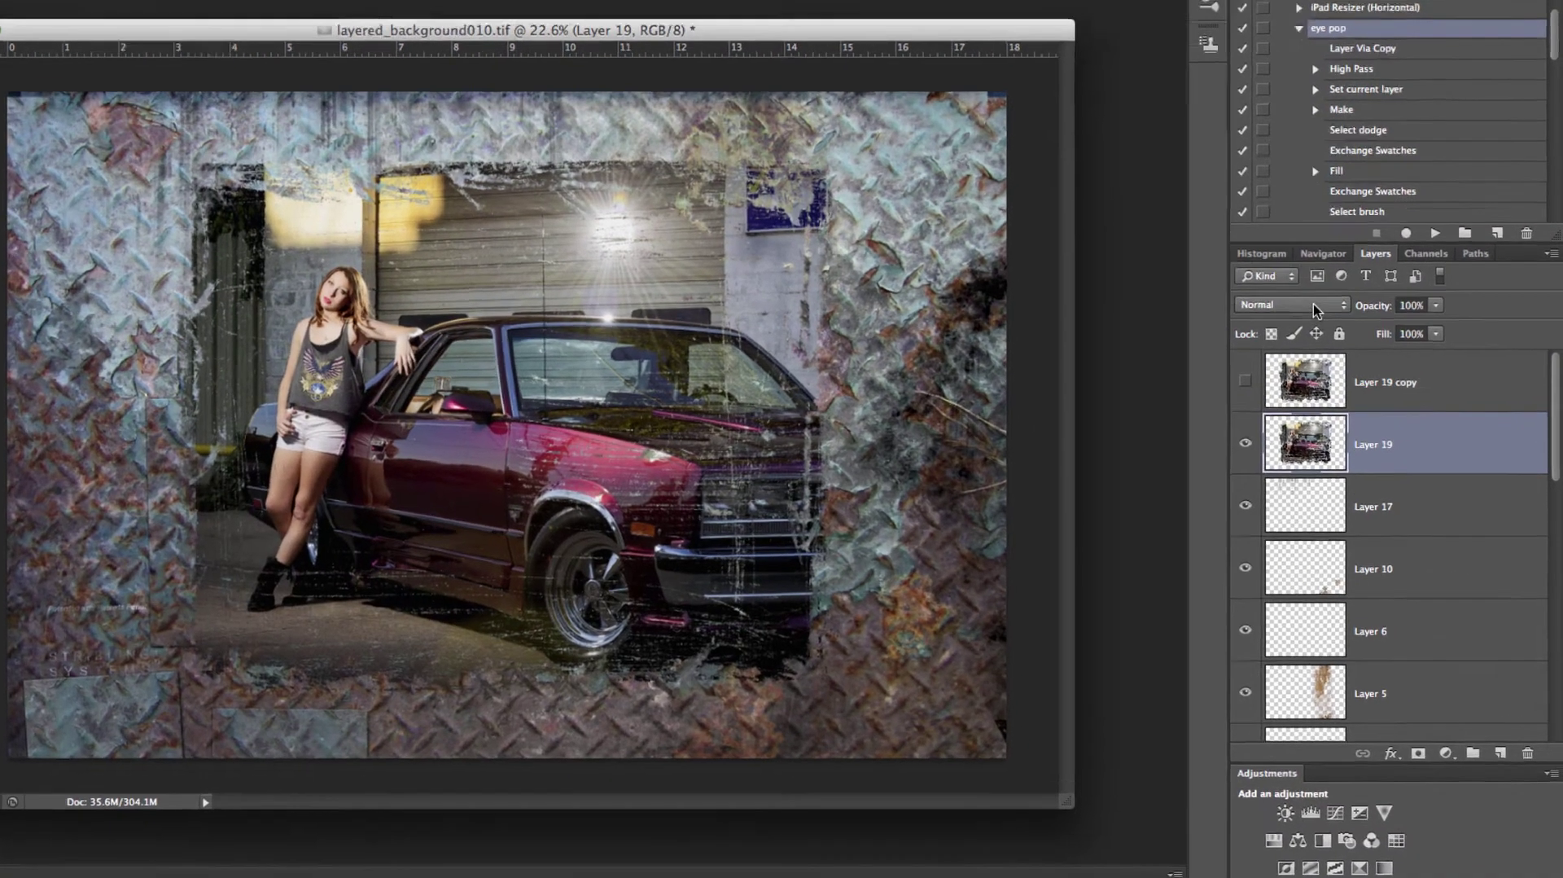
{"action": "left_click", "coordinate": [1322, 315]}
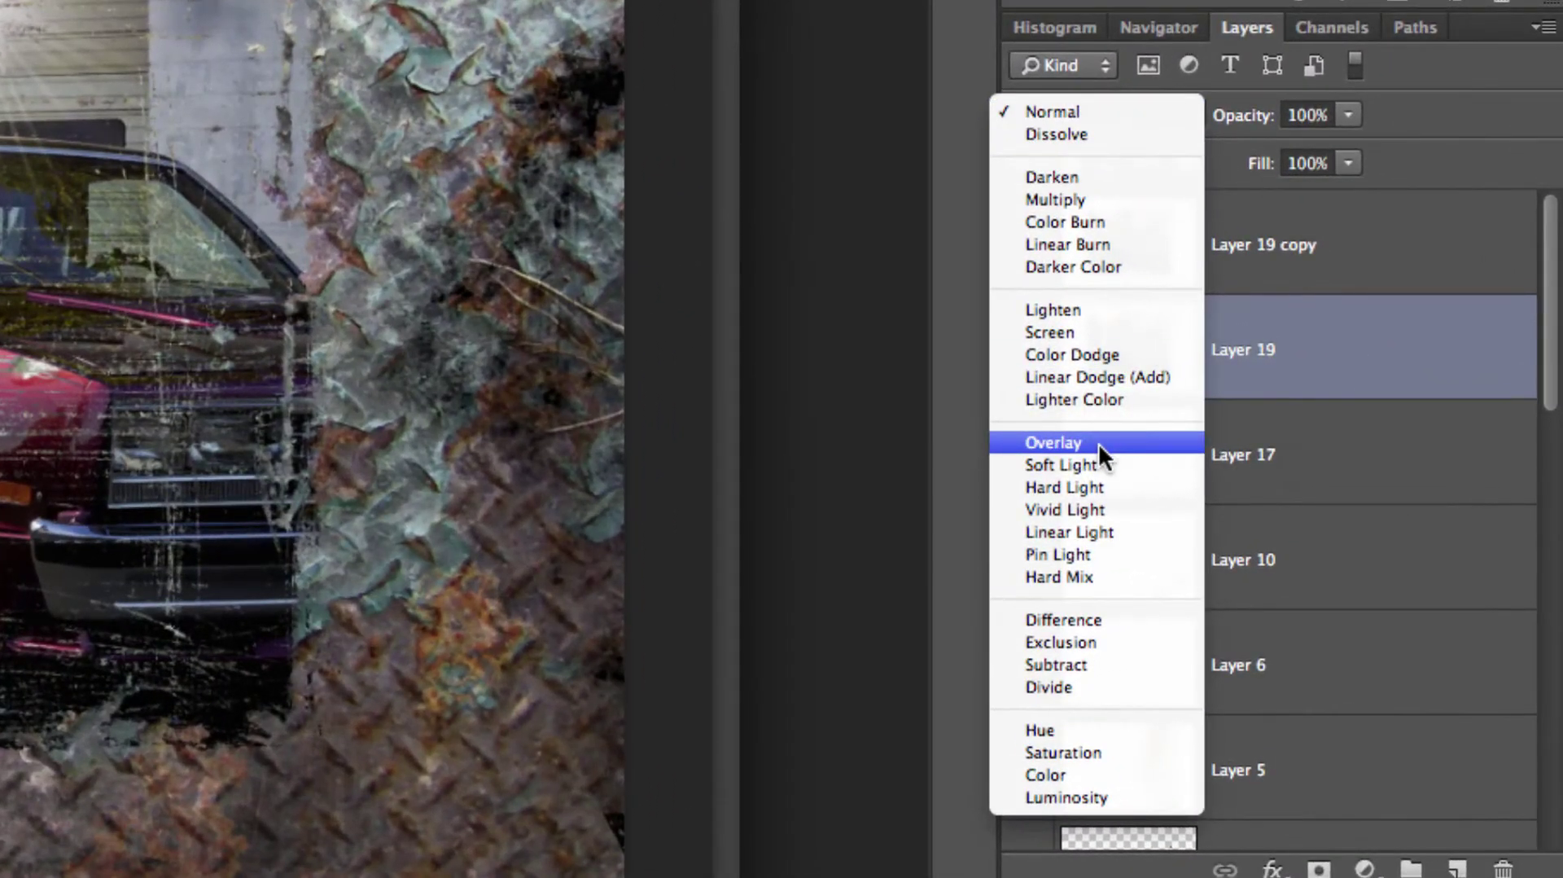
{"action": "left_click", "coordinate": [1124, 455]}
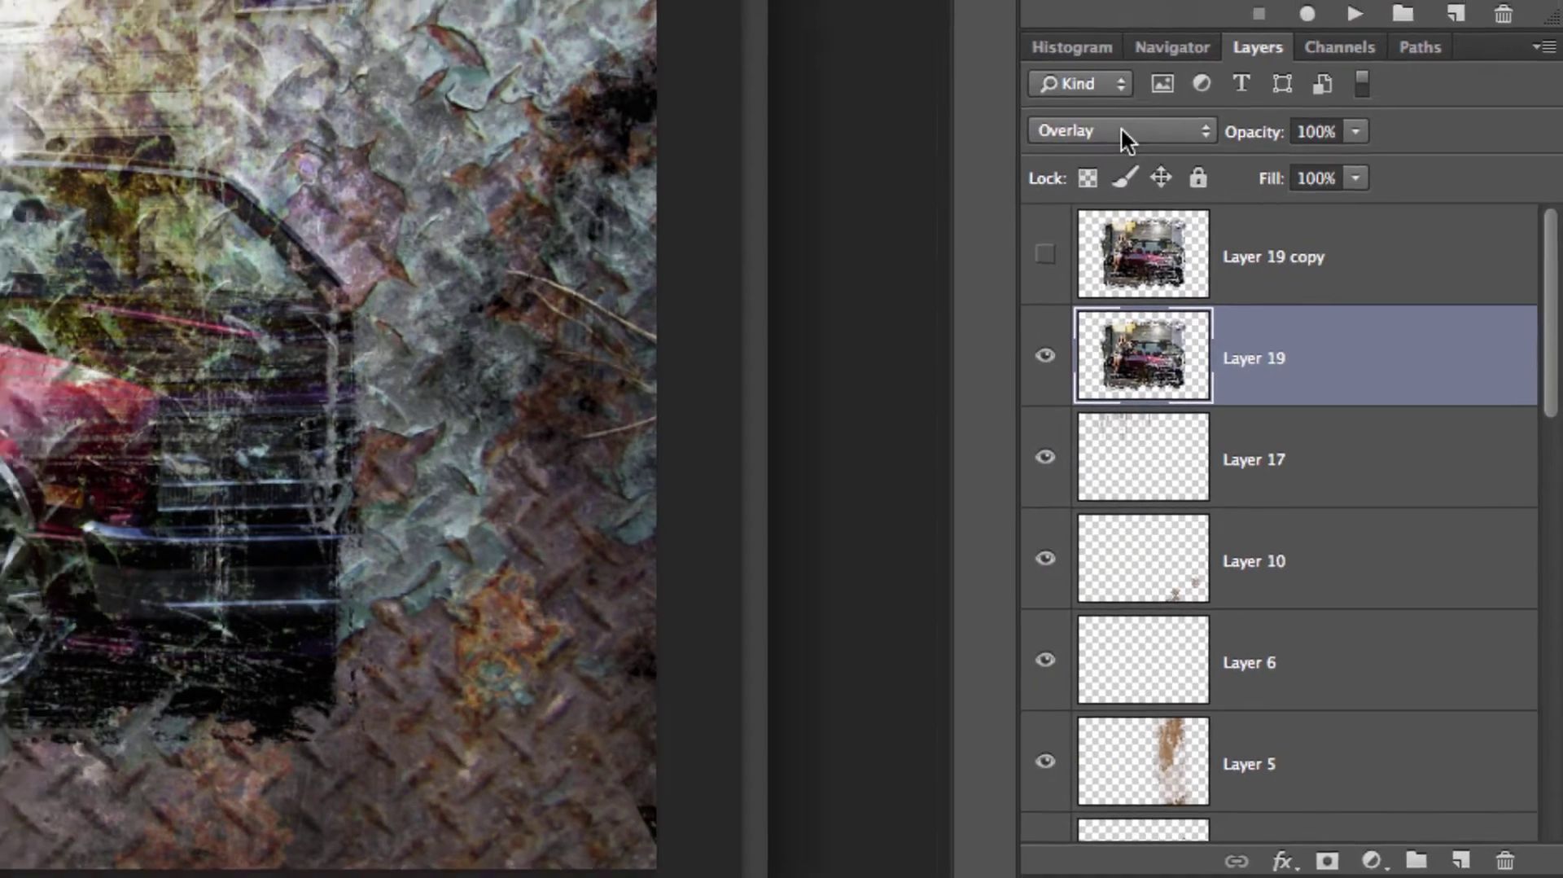
{"action": "left_click", "coordinate": [1111, 114]}
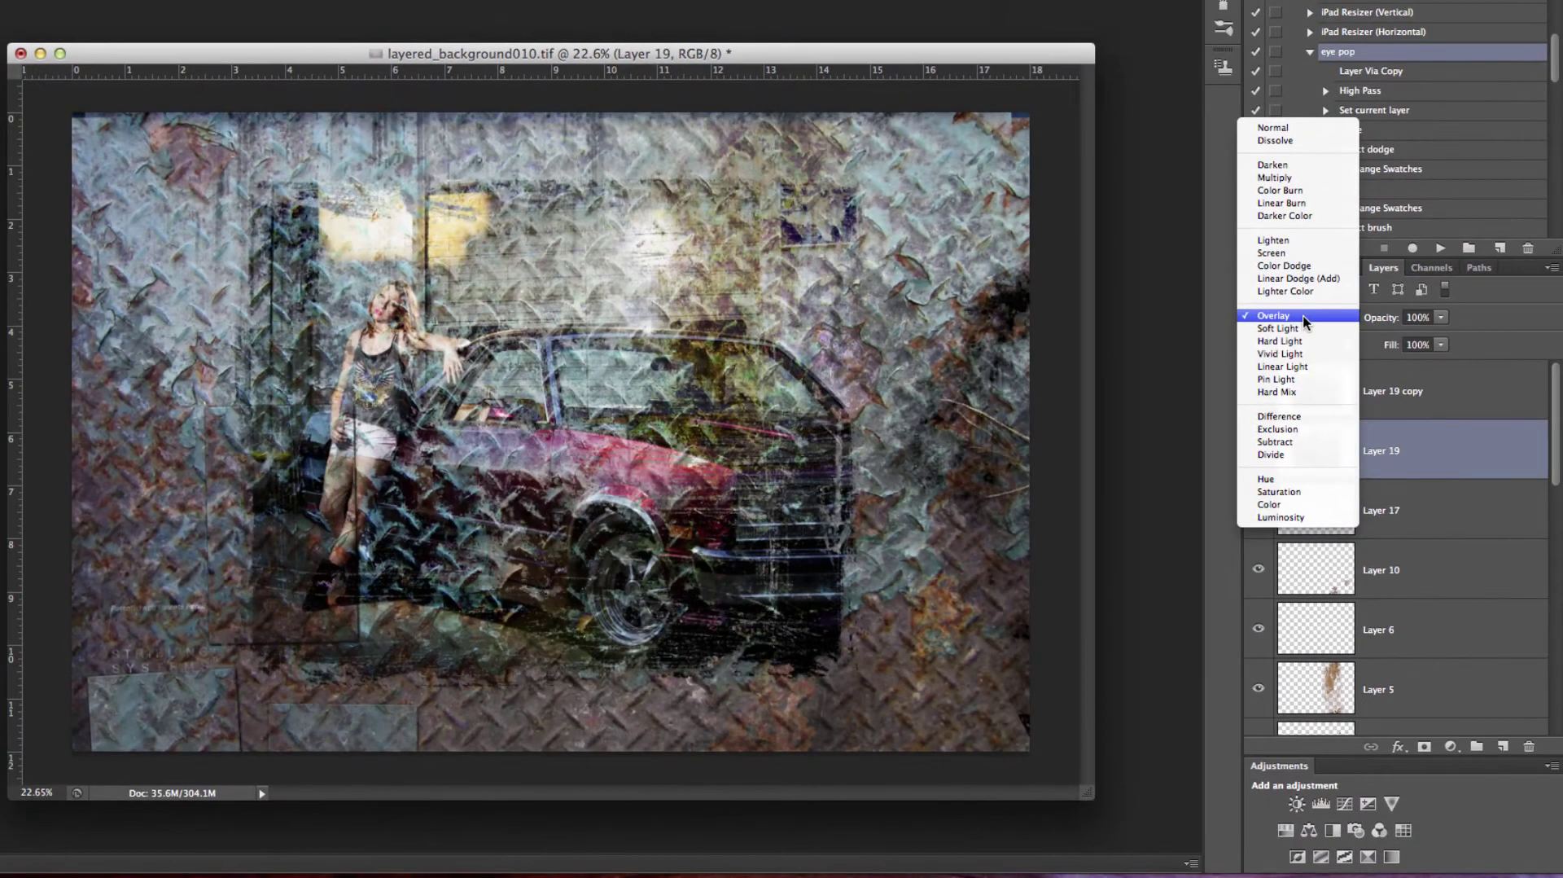
{"action": "left_click", "coordinate": [1302, 329]}
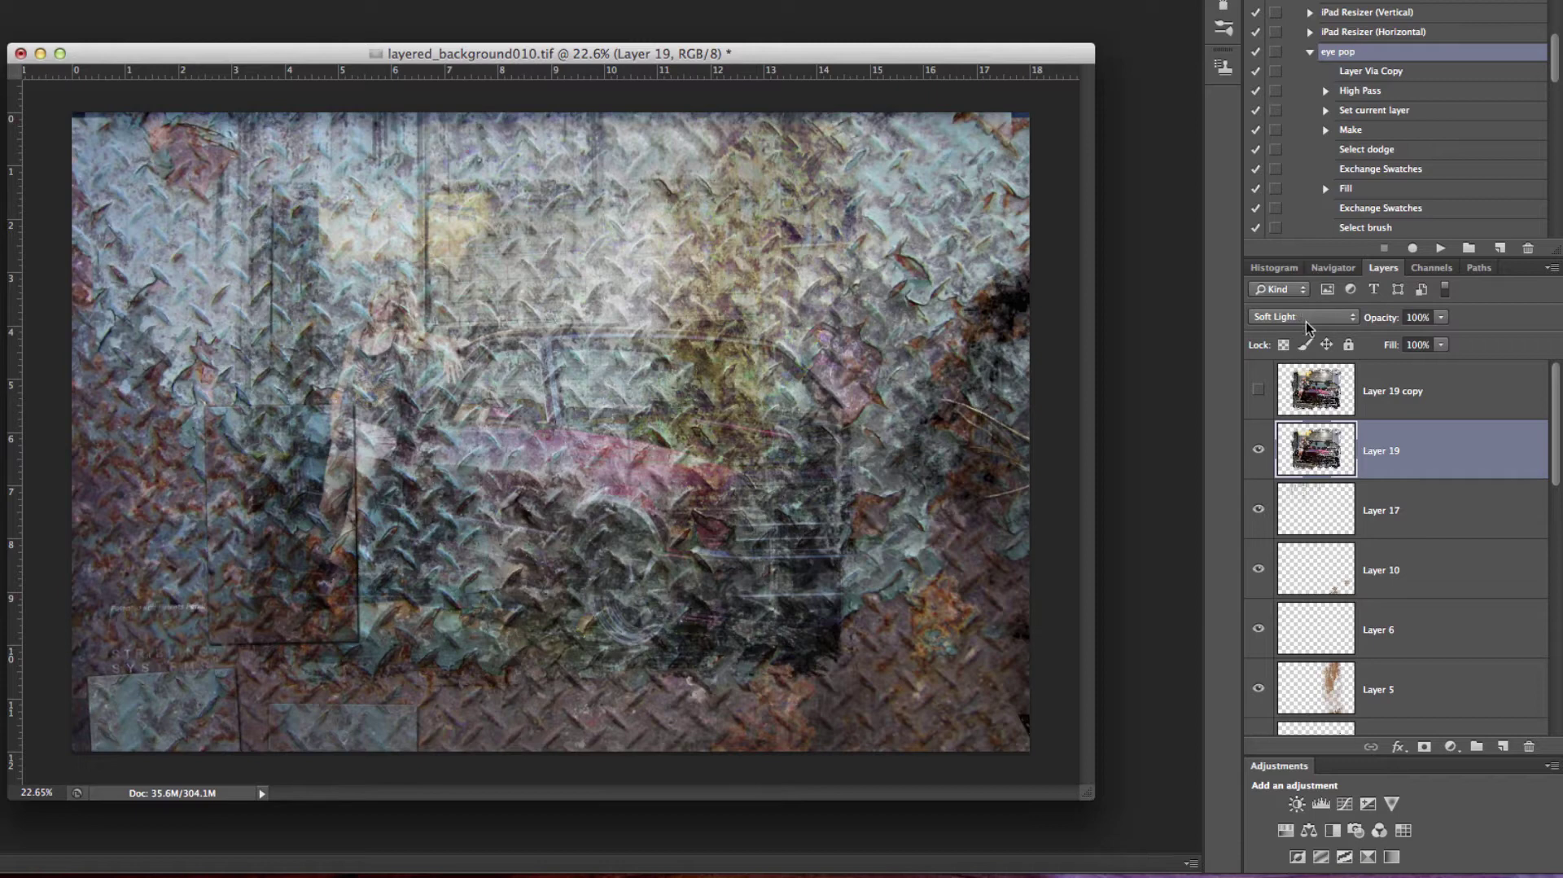
{"action": "left_click", "coordinate": [1306, 319]}
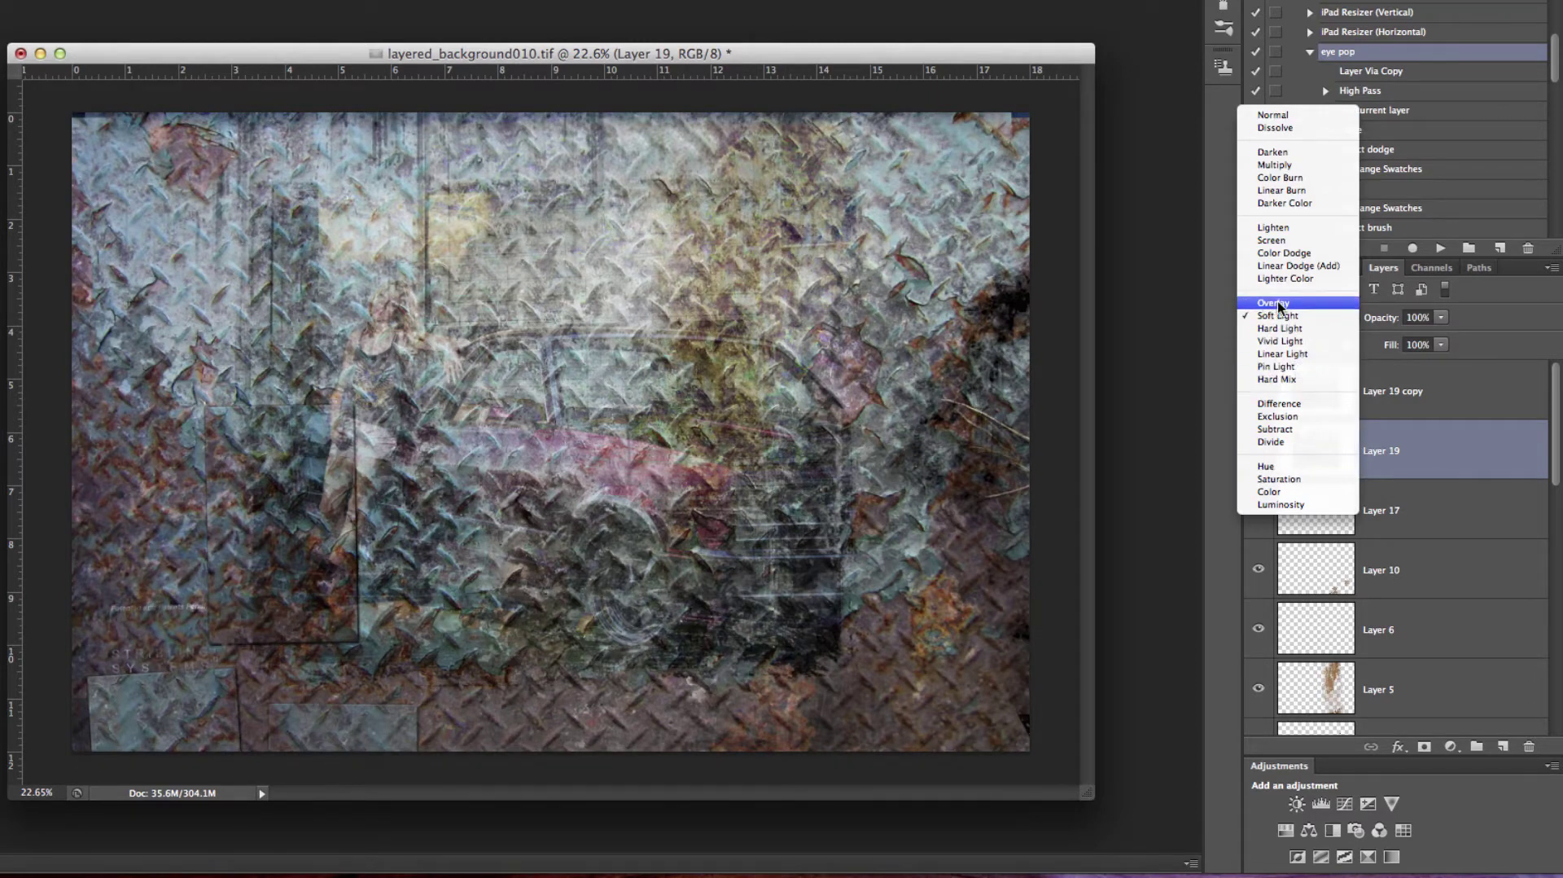
{"action": "left_click", "coordinate": [1277, 329]}
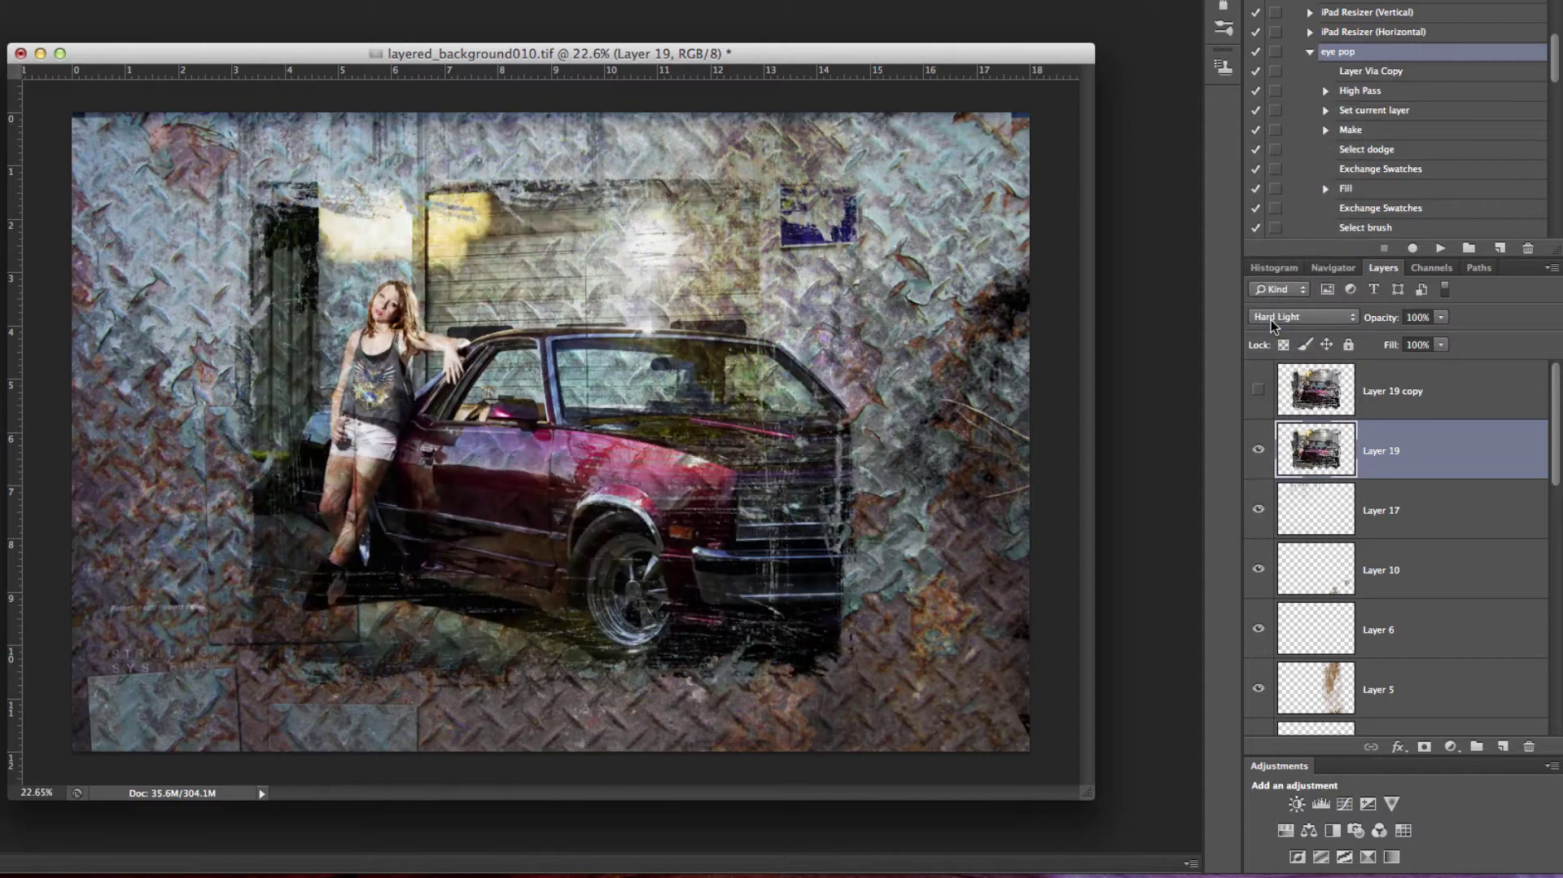
Examine the metal texture over the woman's face and skin, comparing the image with Layer 19 copy shown and hidden
{"action": "scroll", "coordinate": [328, 265], "scroll_direction": "up", "scroll_amount": 3}
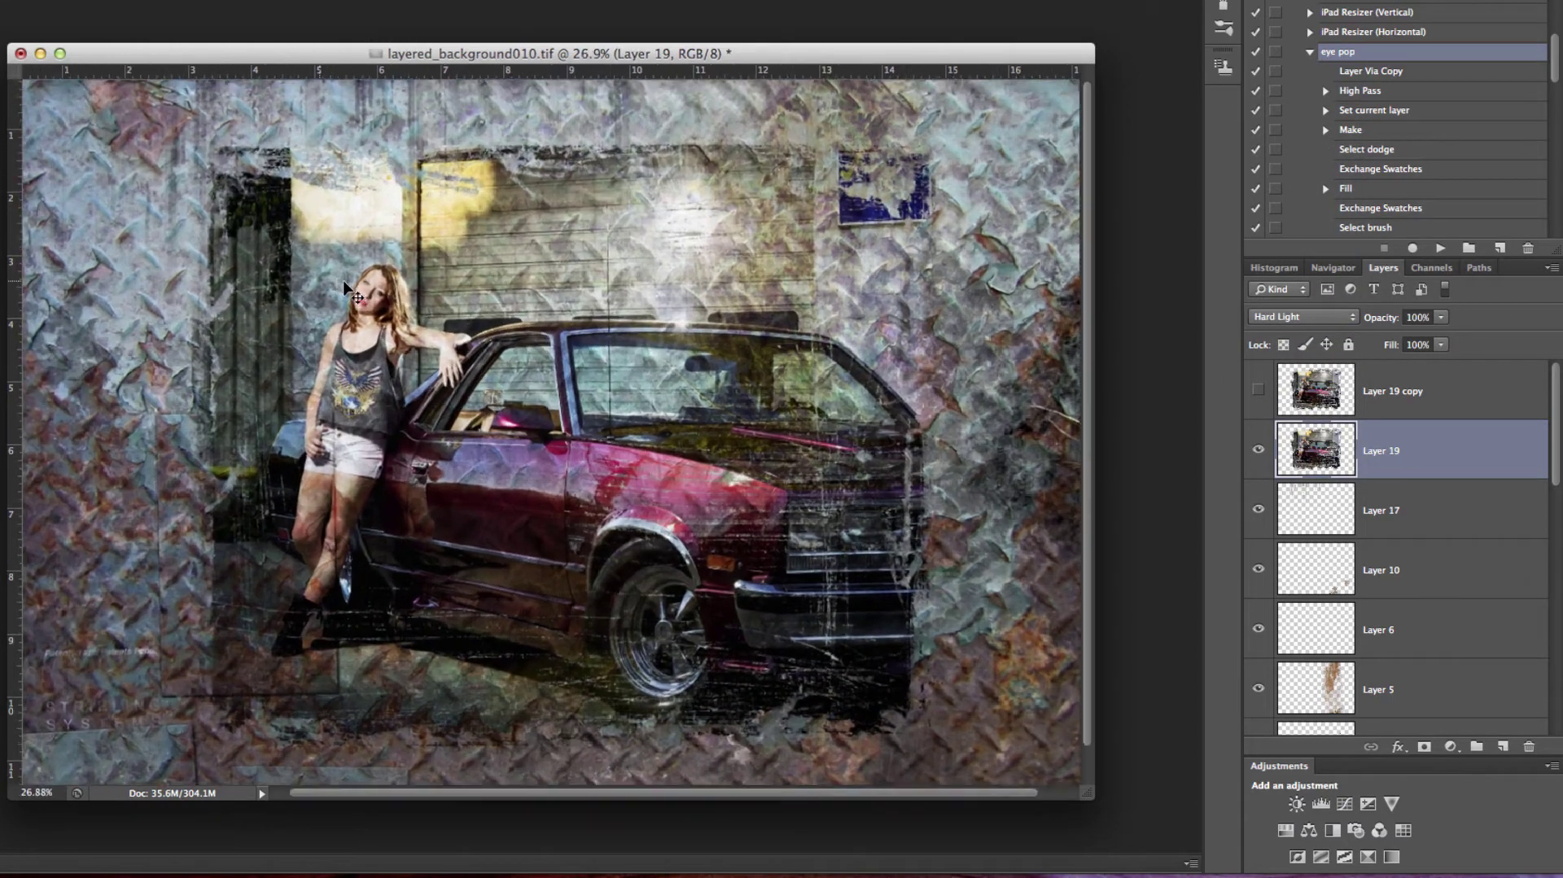
{"action": "scroll", "coordinate": [327, 266], "scroll_direction": "up", "scroll_amount": 7}
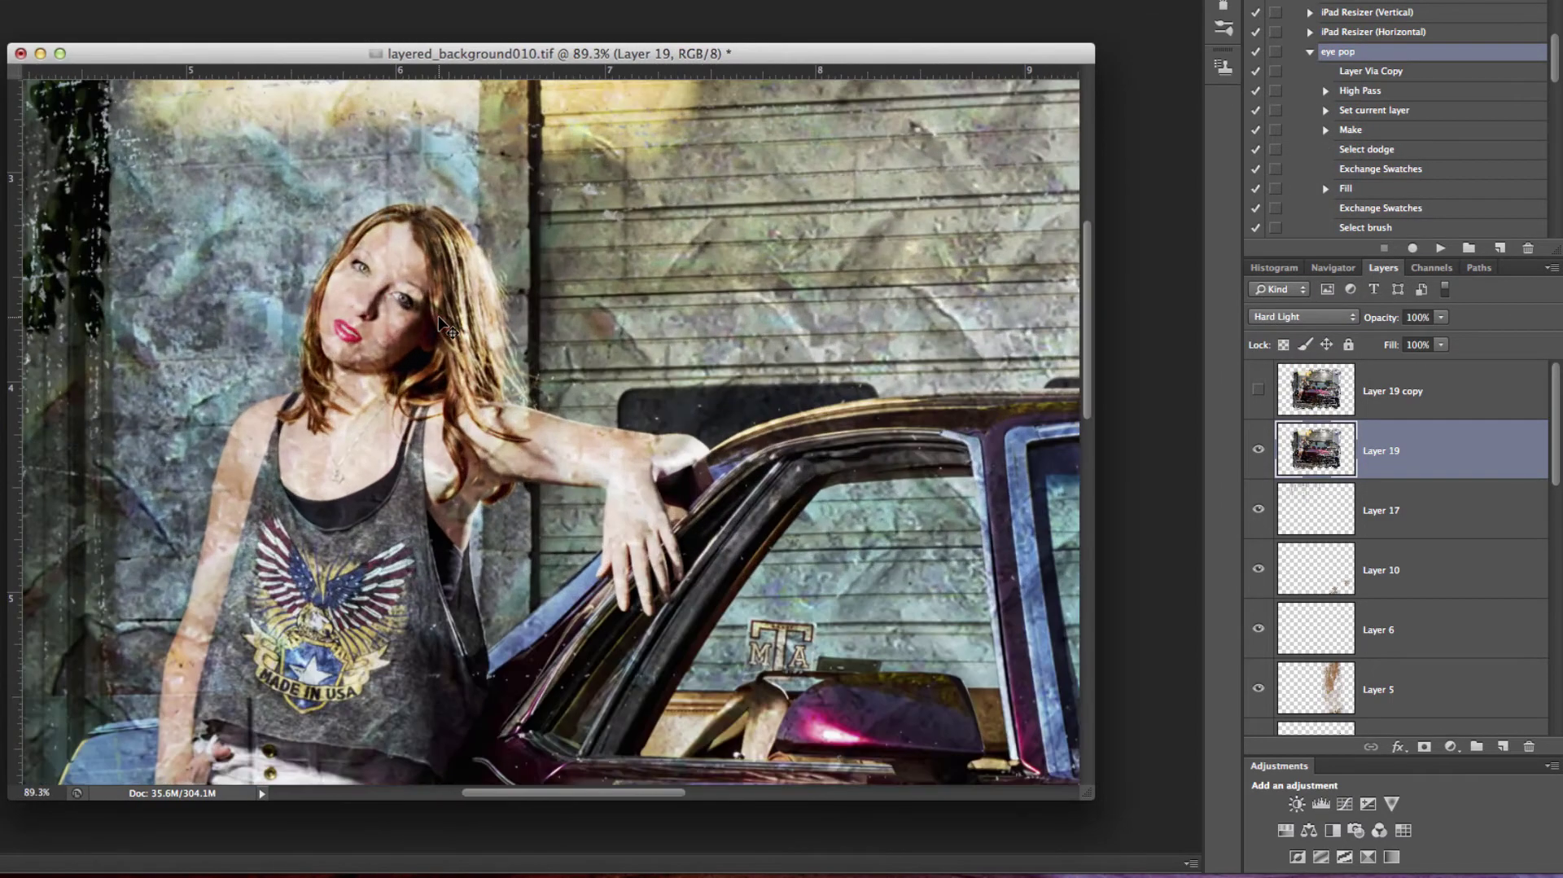
{"action": "scroll", "coordinate": [438, 315], "scroll_direction": "down", "scroll_amount": 4}
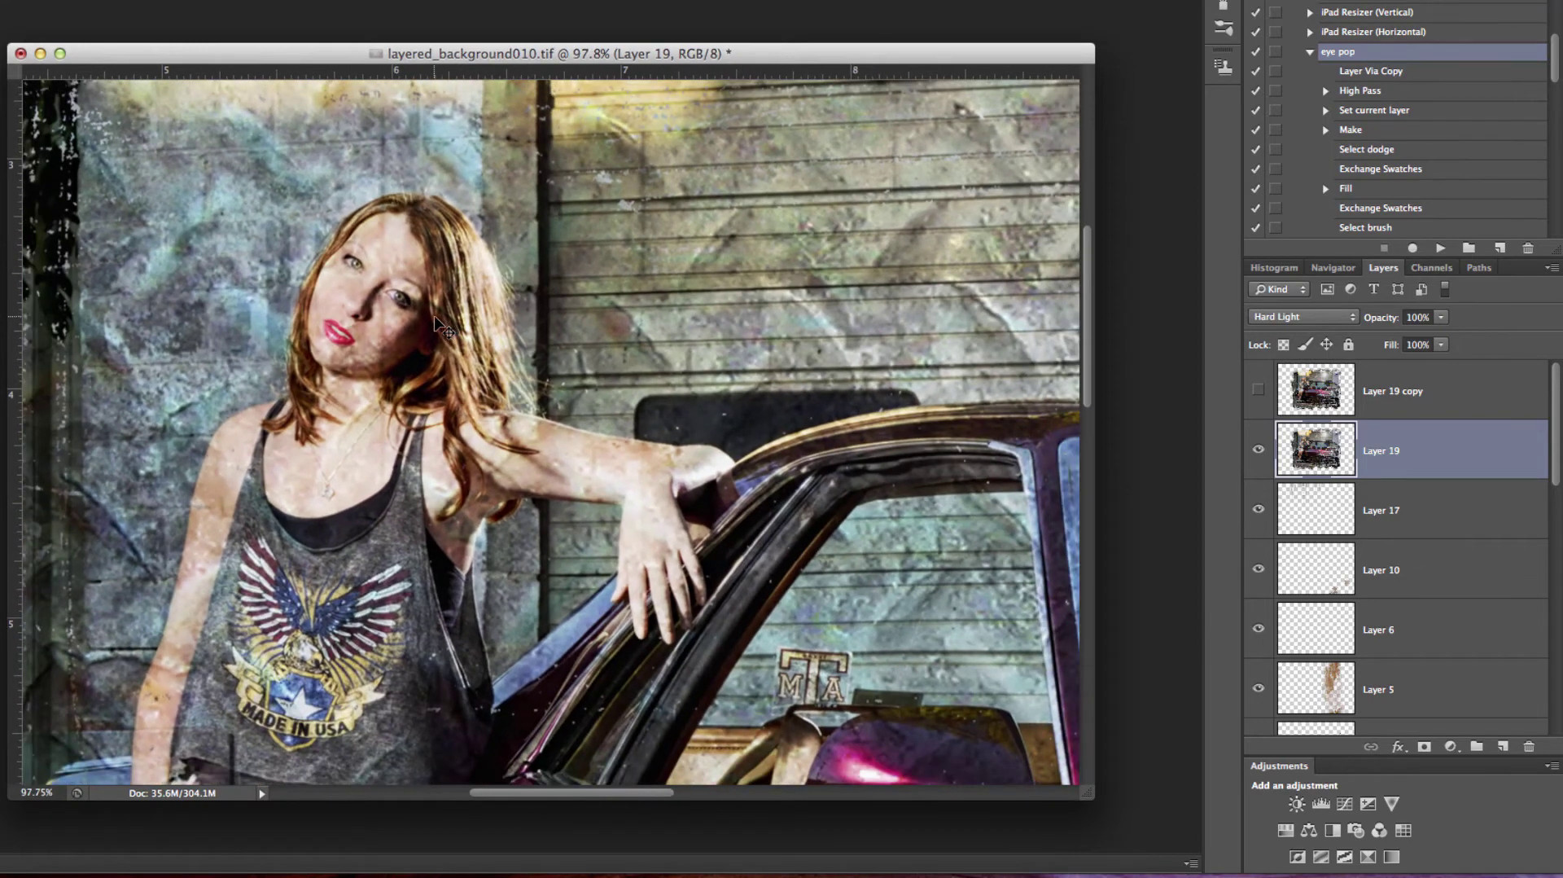
{"action": "scroll", "coordinate": [424, 326], "scroll_direction": "down", "scroll_amount": 1}
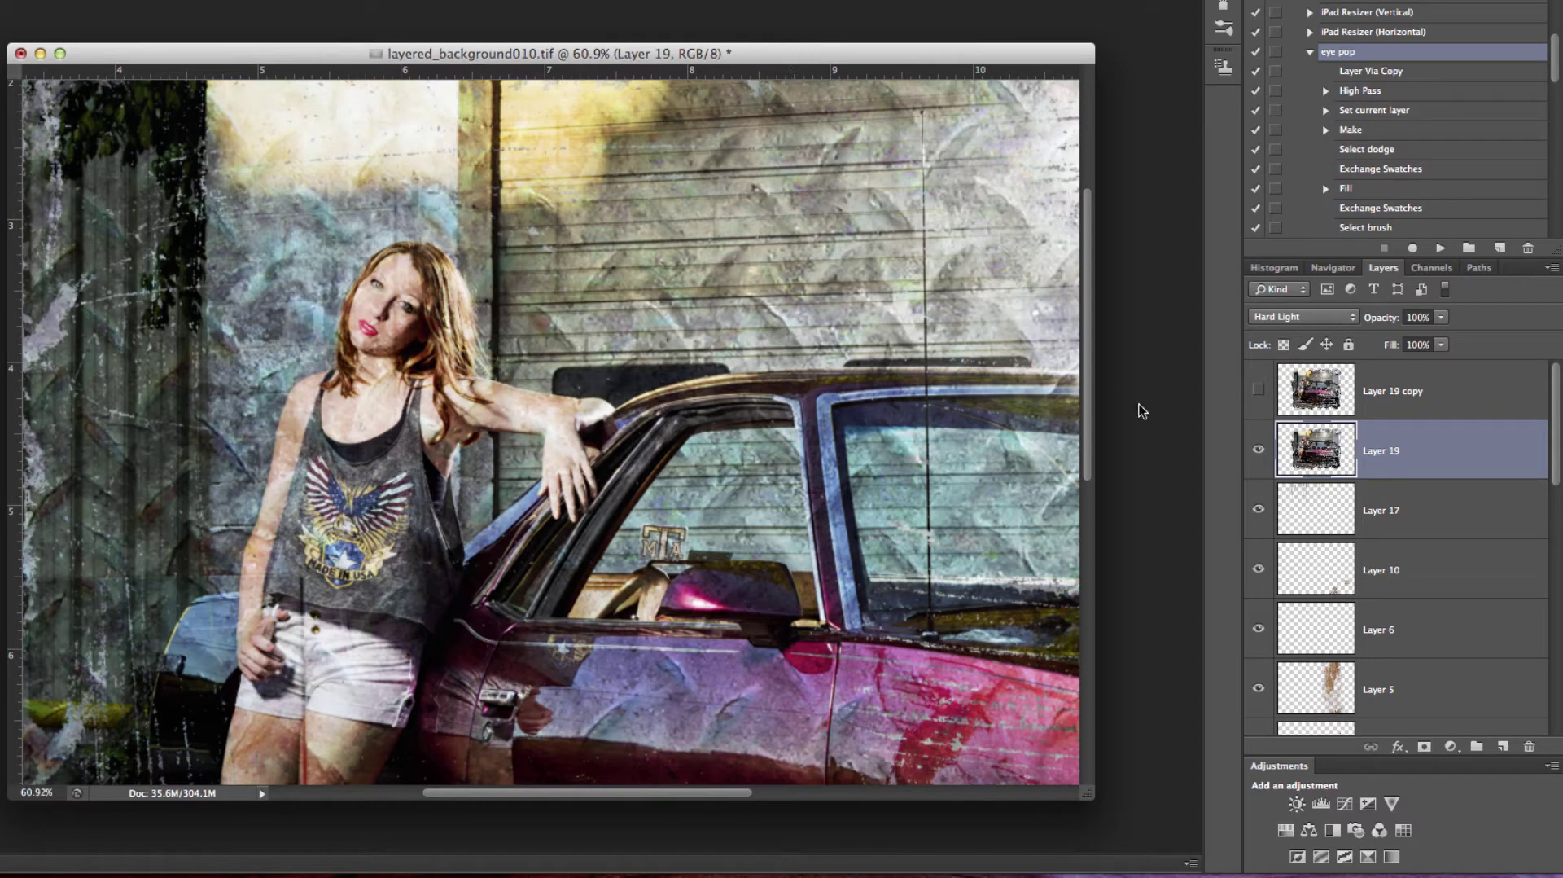
{"action": "left_click", "coordinate": [1258, 390]}
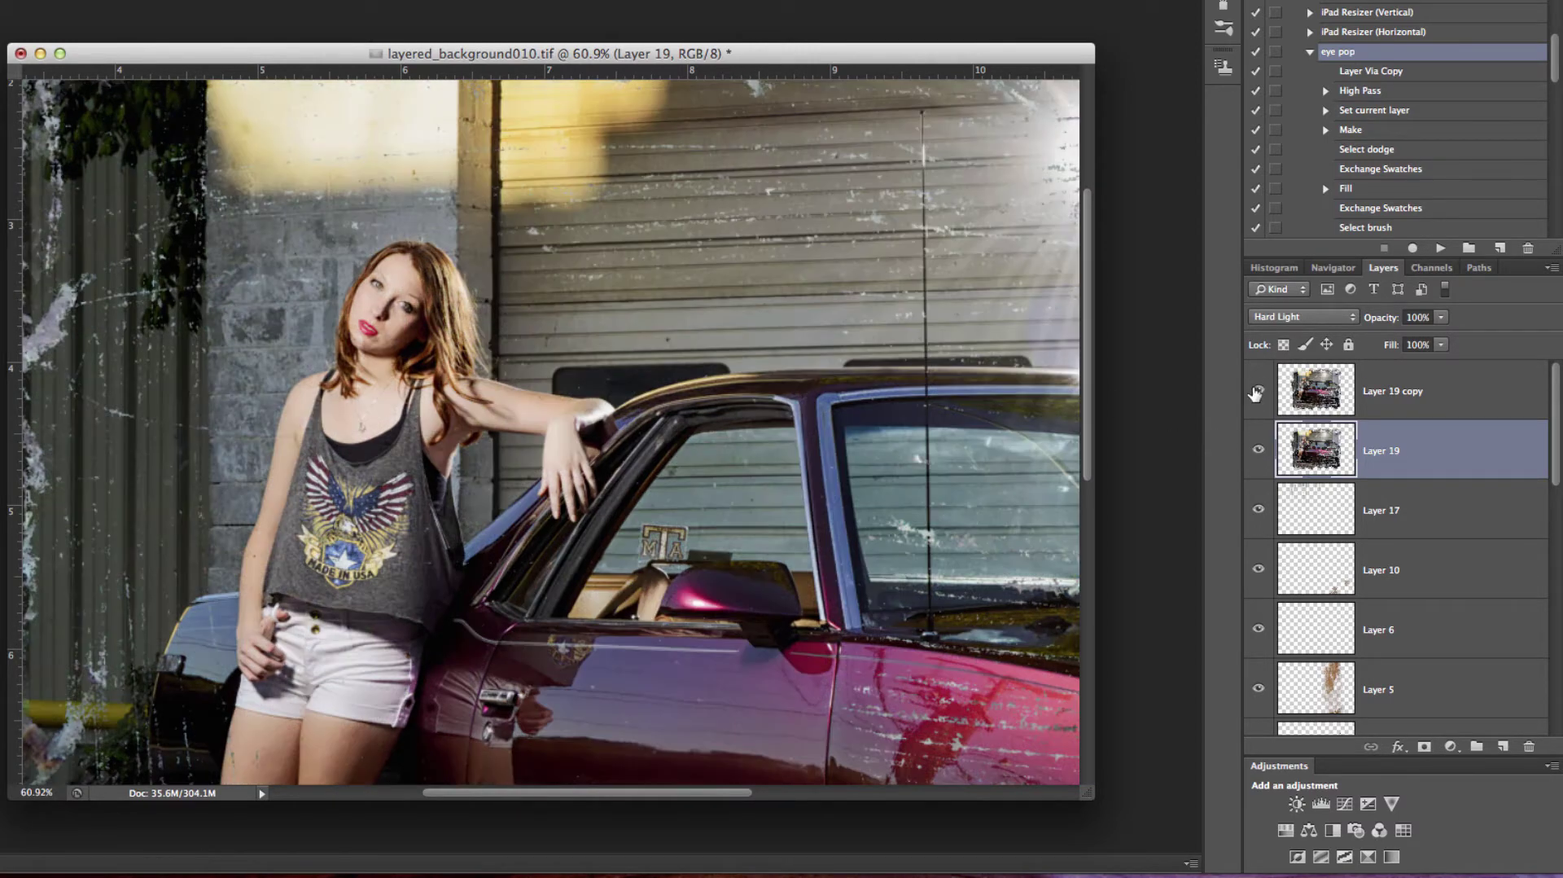
{"action": "left_click", "coordinate": [1257, 393]}
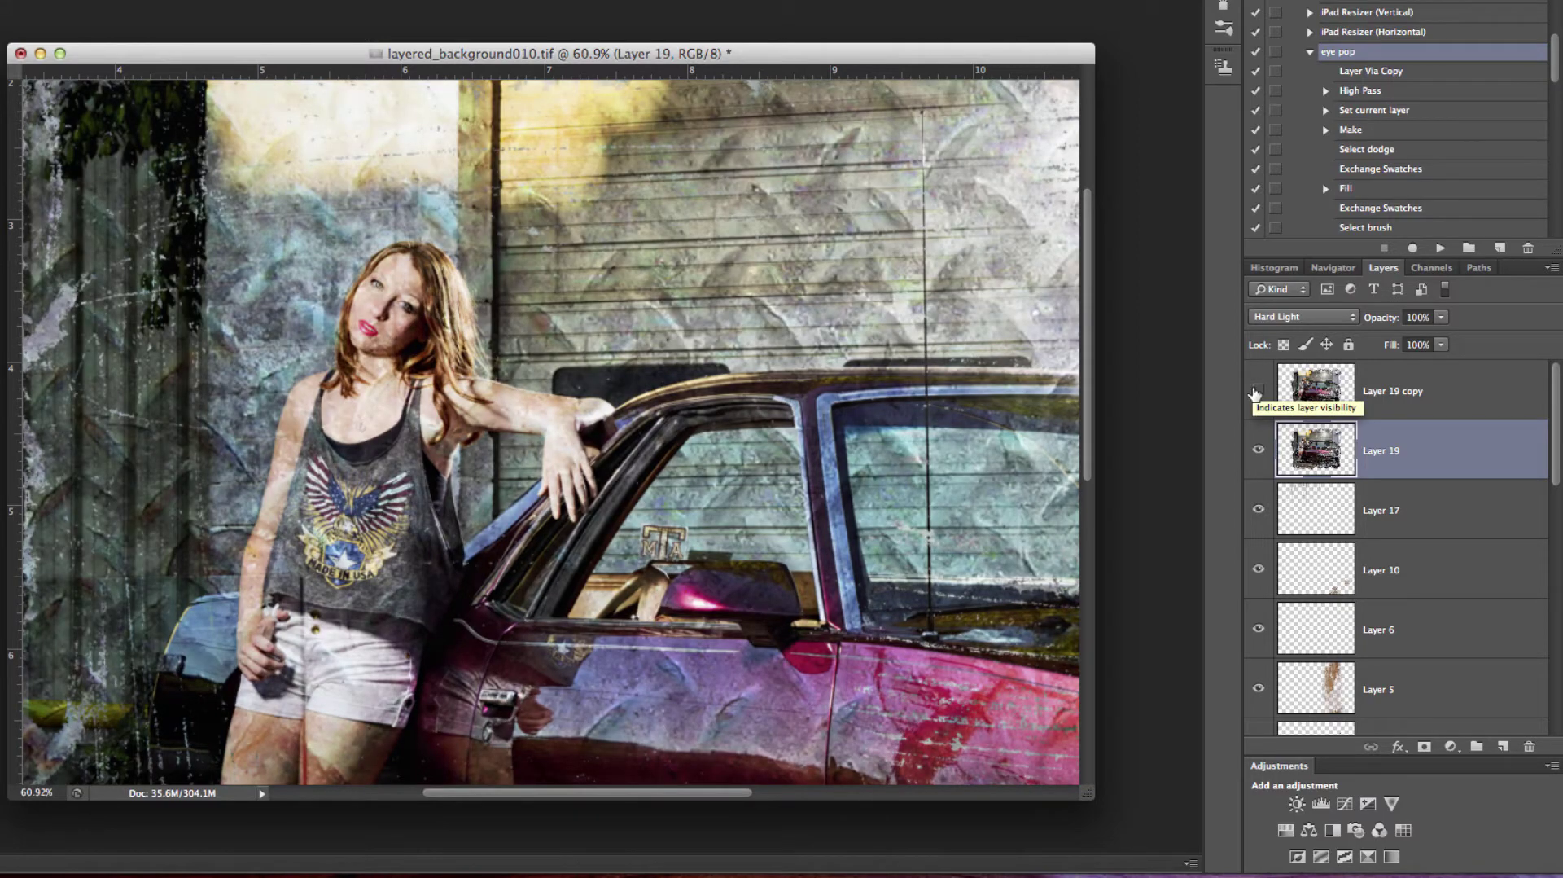
{"action": "left_click", "coordinate": [1258, 391]}
{"action": "left_click", "coordinate": [1257, 391]}
{"action": "left_click", "coordinate": [1257, 393]}
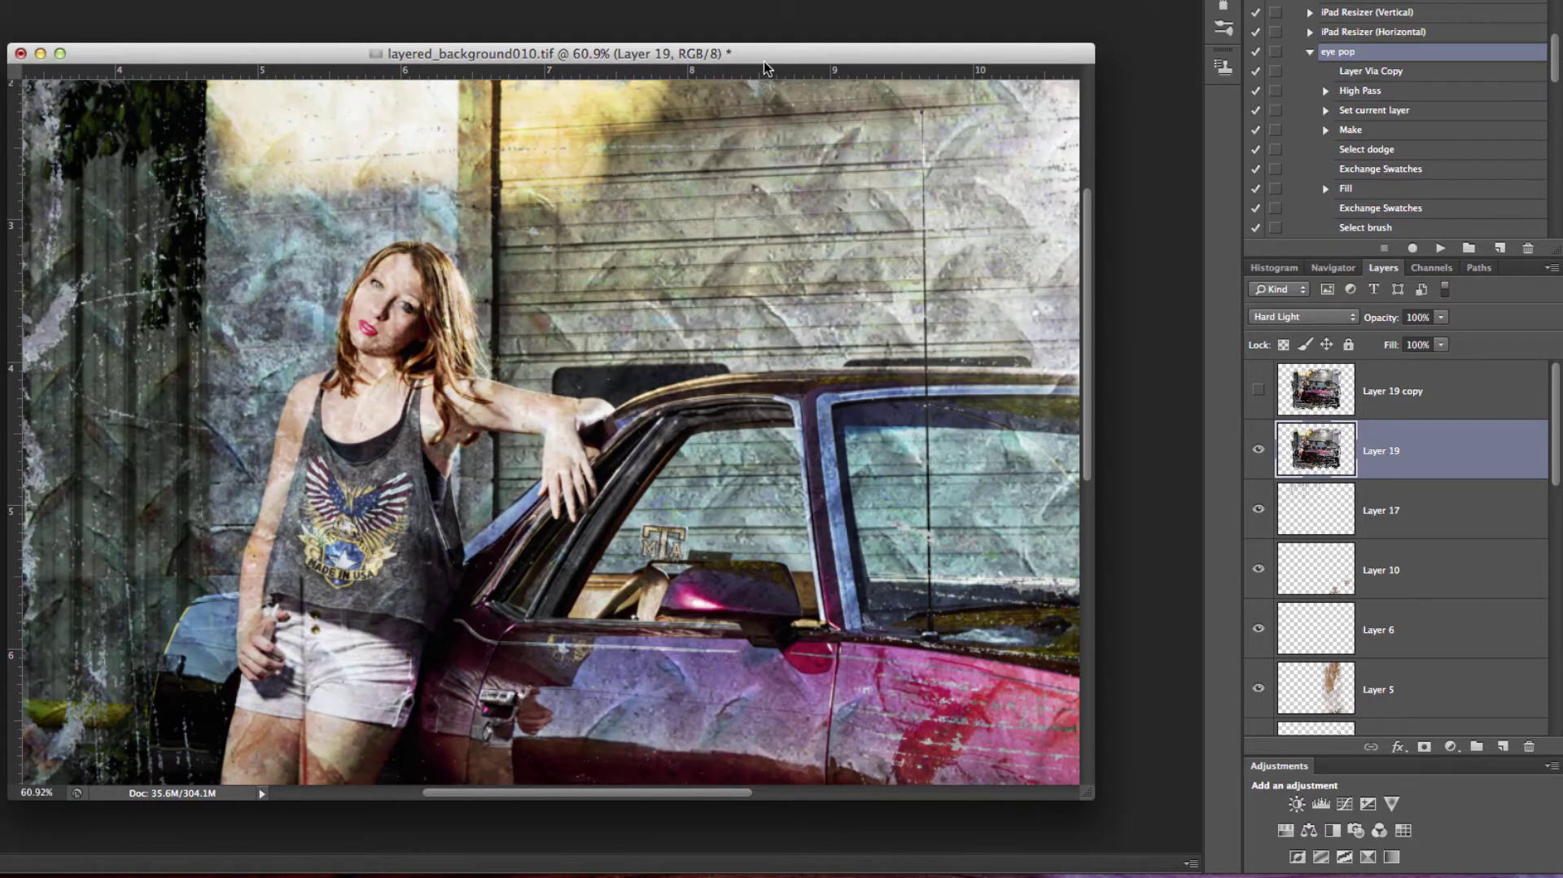
{"action": "scroll", "coordinate": [550, 389], "scroll_direction": "down", "scroll_amount": 2}
{"action": "scroll", "coordinate": [543, 385], "scroll_direction": "down", "scroll_amount": 4}
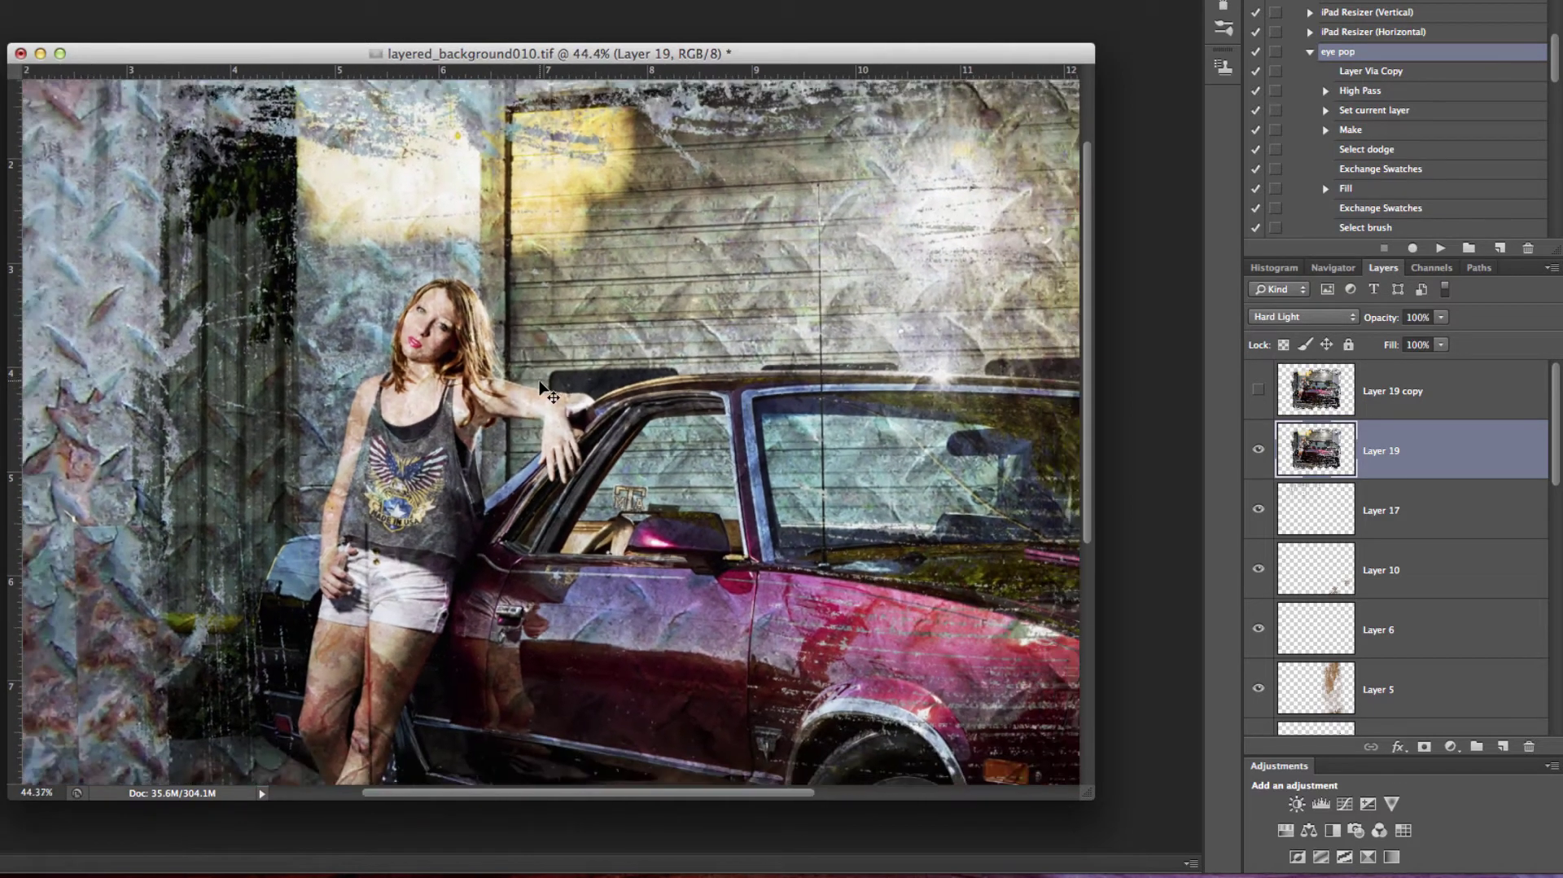
{"action": "scroll", "coordinate": [543, 390], "scroll_direction": "down", "scroll_amount": 2}
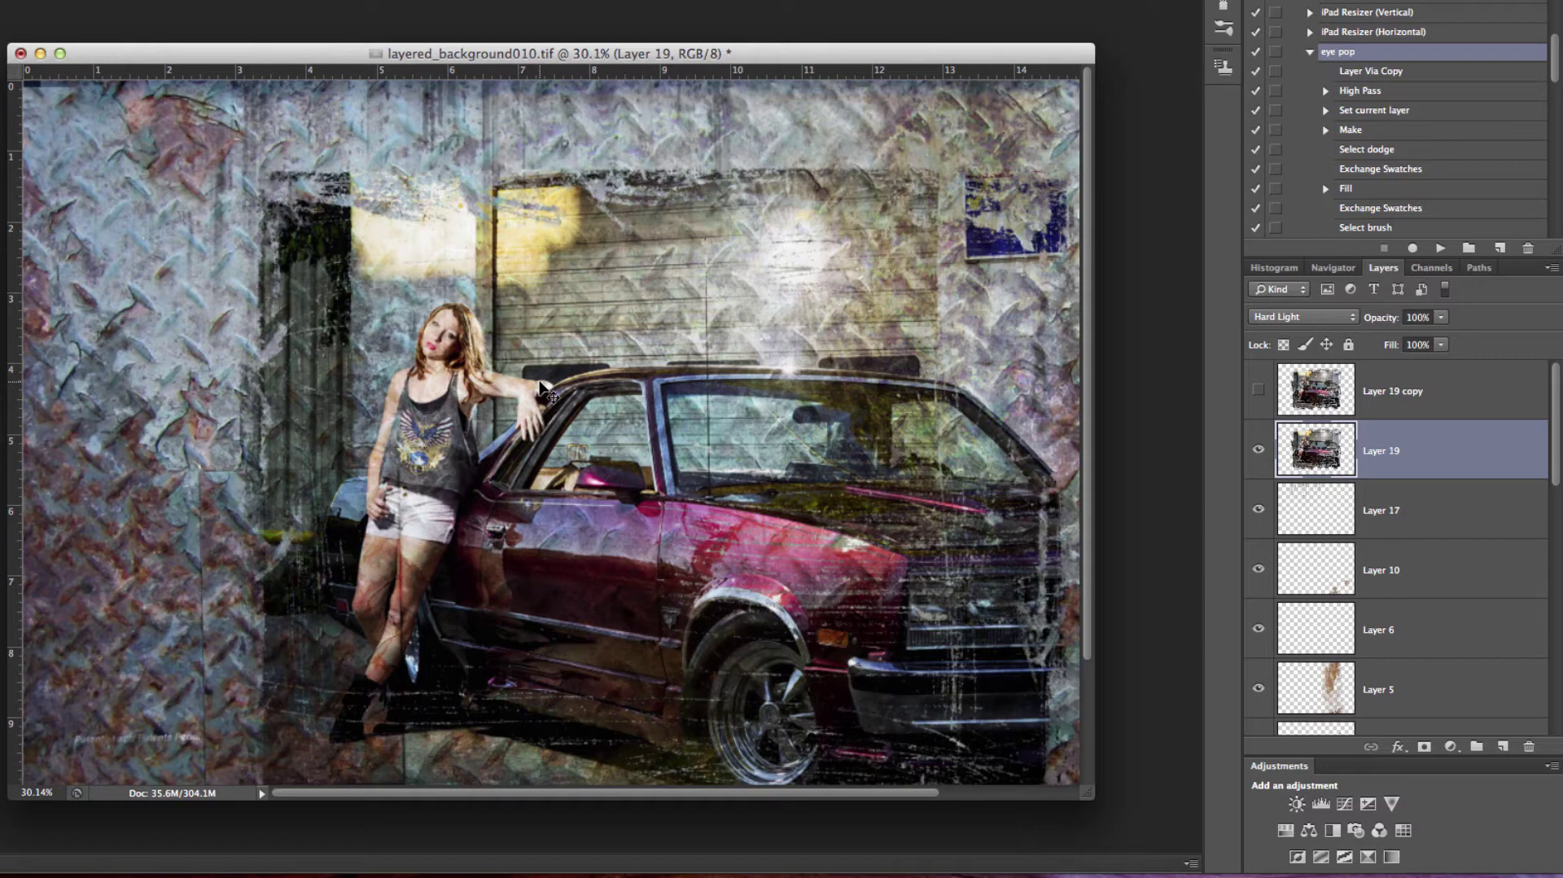
{"action": "scroll", "coordinate": [480, 388], "scroll_direction": "up", "scroll_amount": 5}
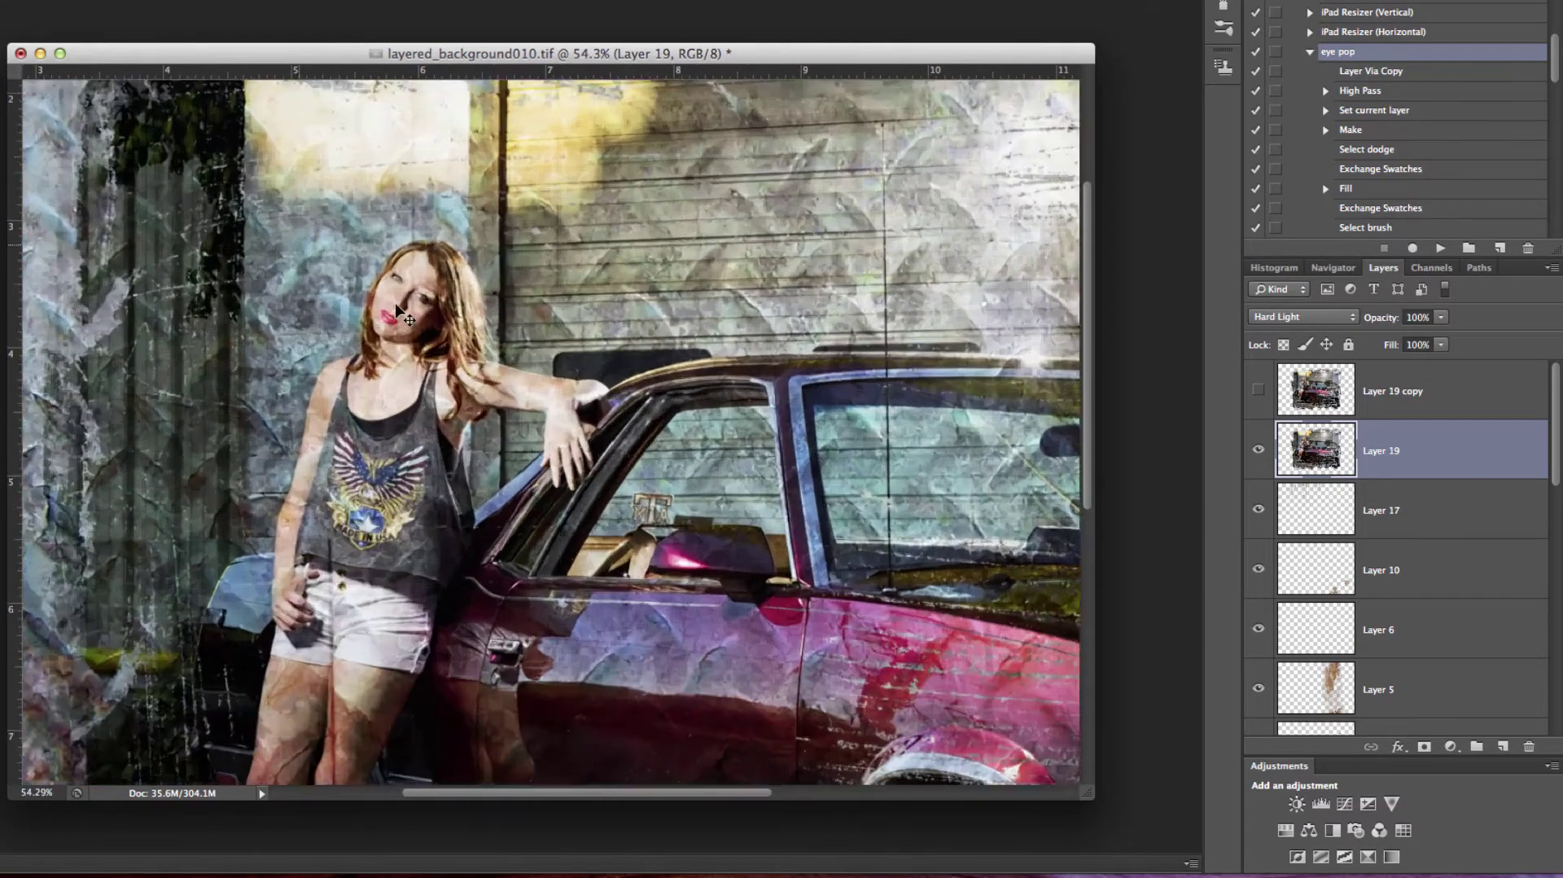
{"action": "scroll", "coordinate": [397, 308], "scroll_direction": "up", "scroll_amount": 3}
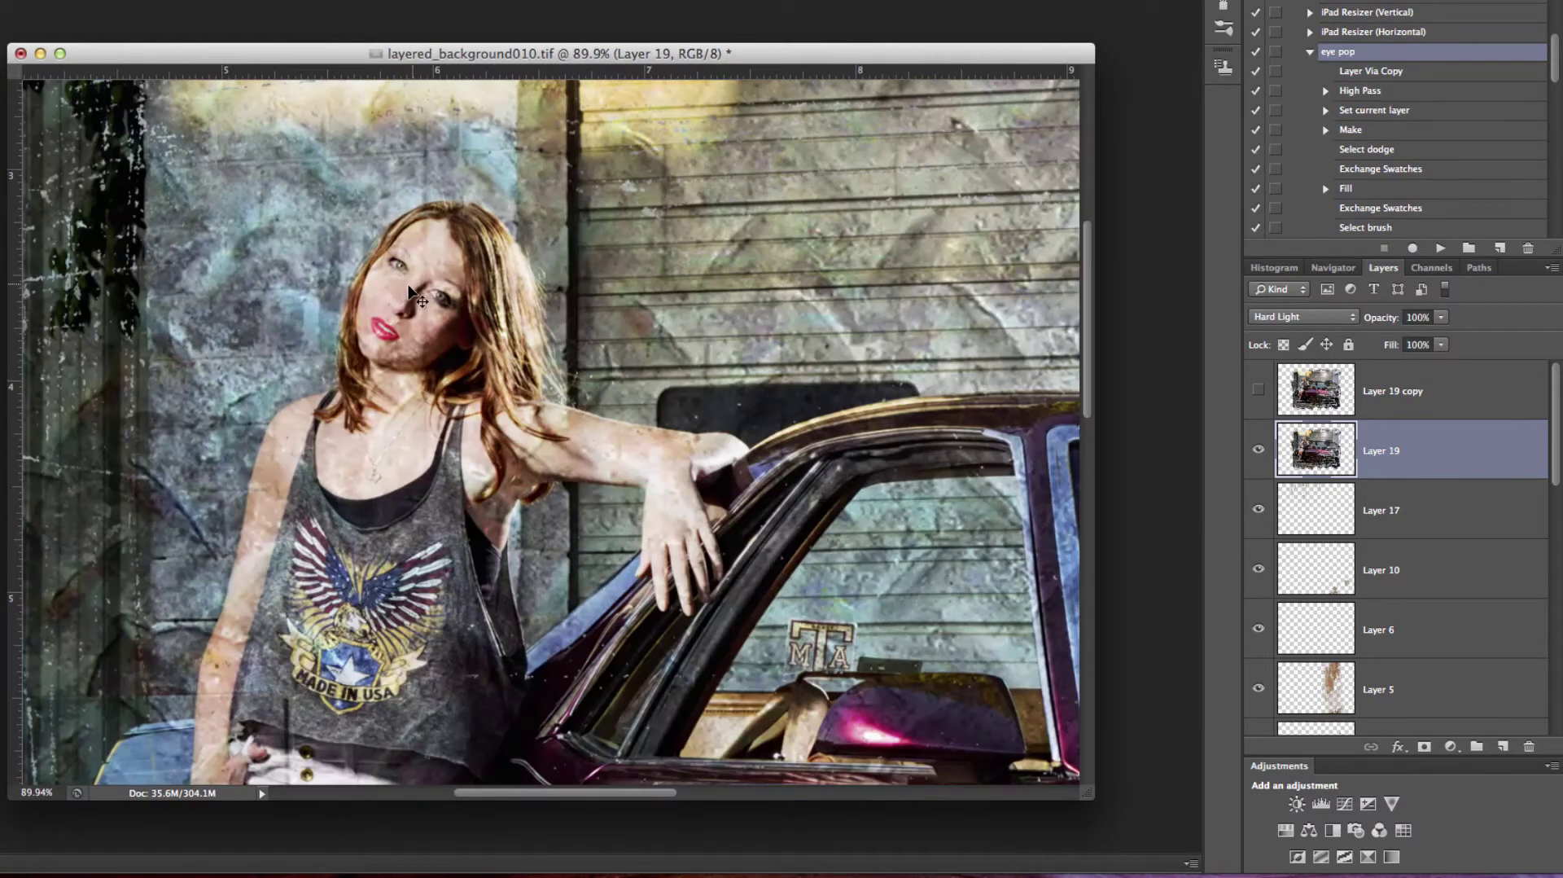
Check the full image with Layer 19 copy shown and hidden, and leave Layer 19 copy visible
{"action": "left_click", "coordinate": [1258, 392]}
{"action": "left_click", "coordinate": [1258, 392]}
{"action": "scroll", "coordinate": [982, 486], "scroll_direction": "down", "scroll_amount": 6}
{"action": "scroll", "coordinate": [982, 486], "scroll_direction": "down", "scroll_amount": 2}
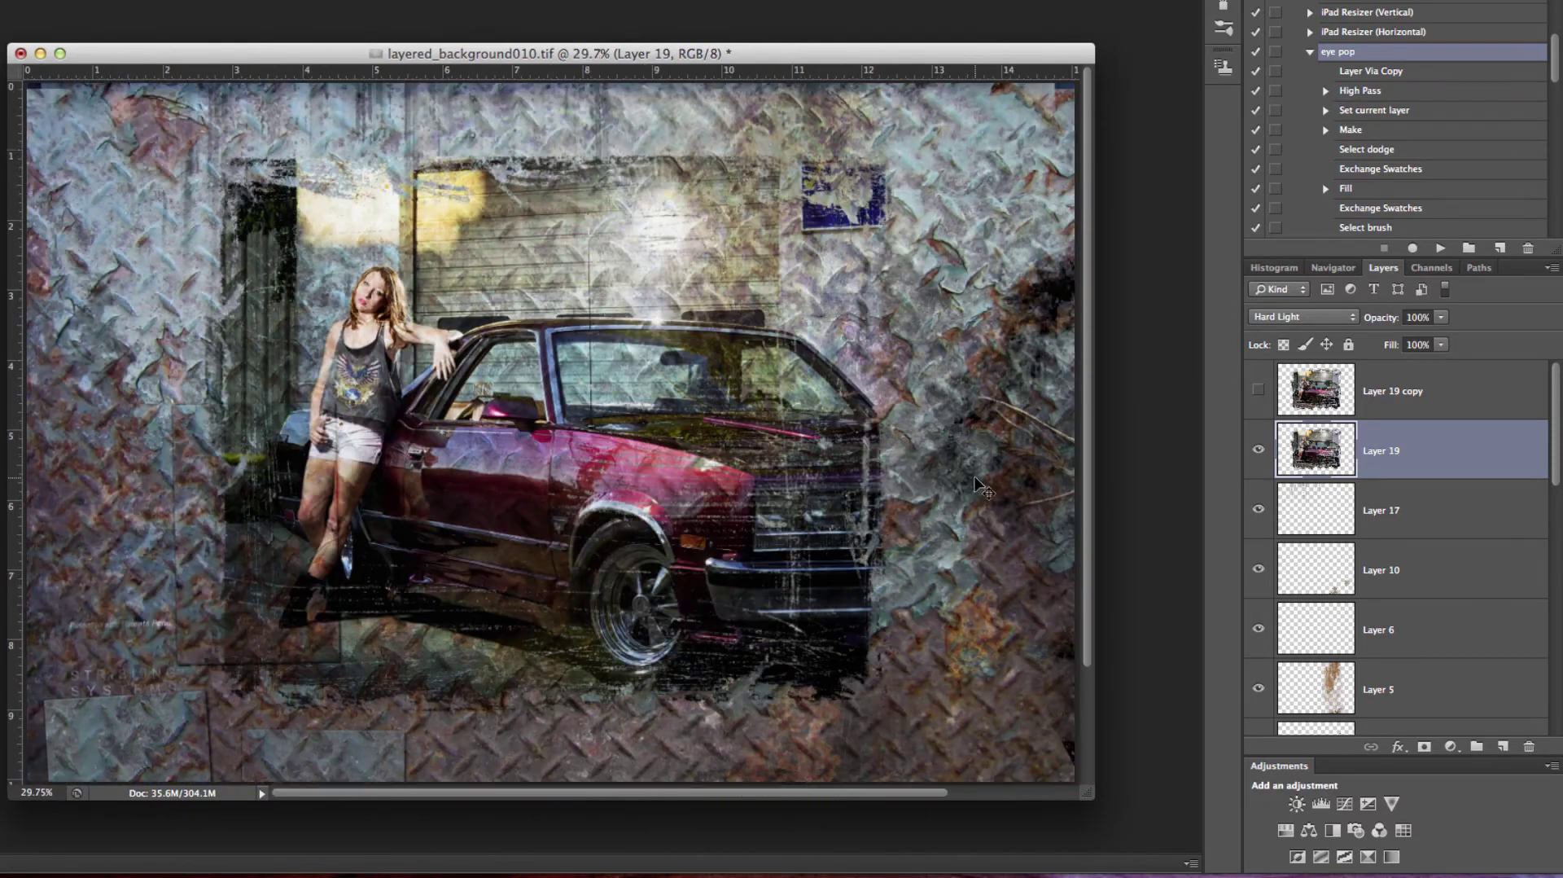
{"action": "left_click", "coordinate": [1258, 391]}
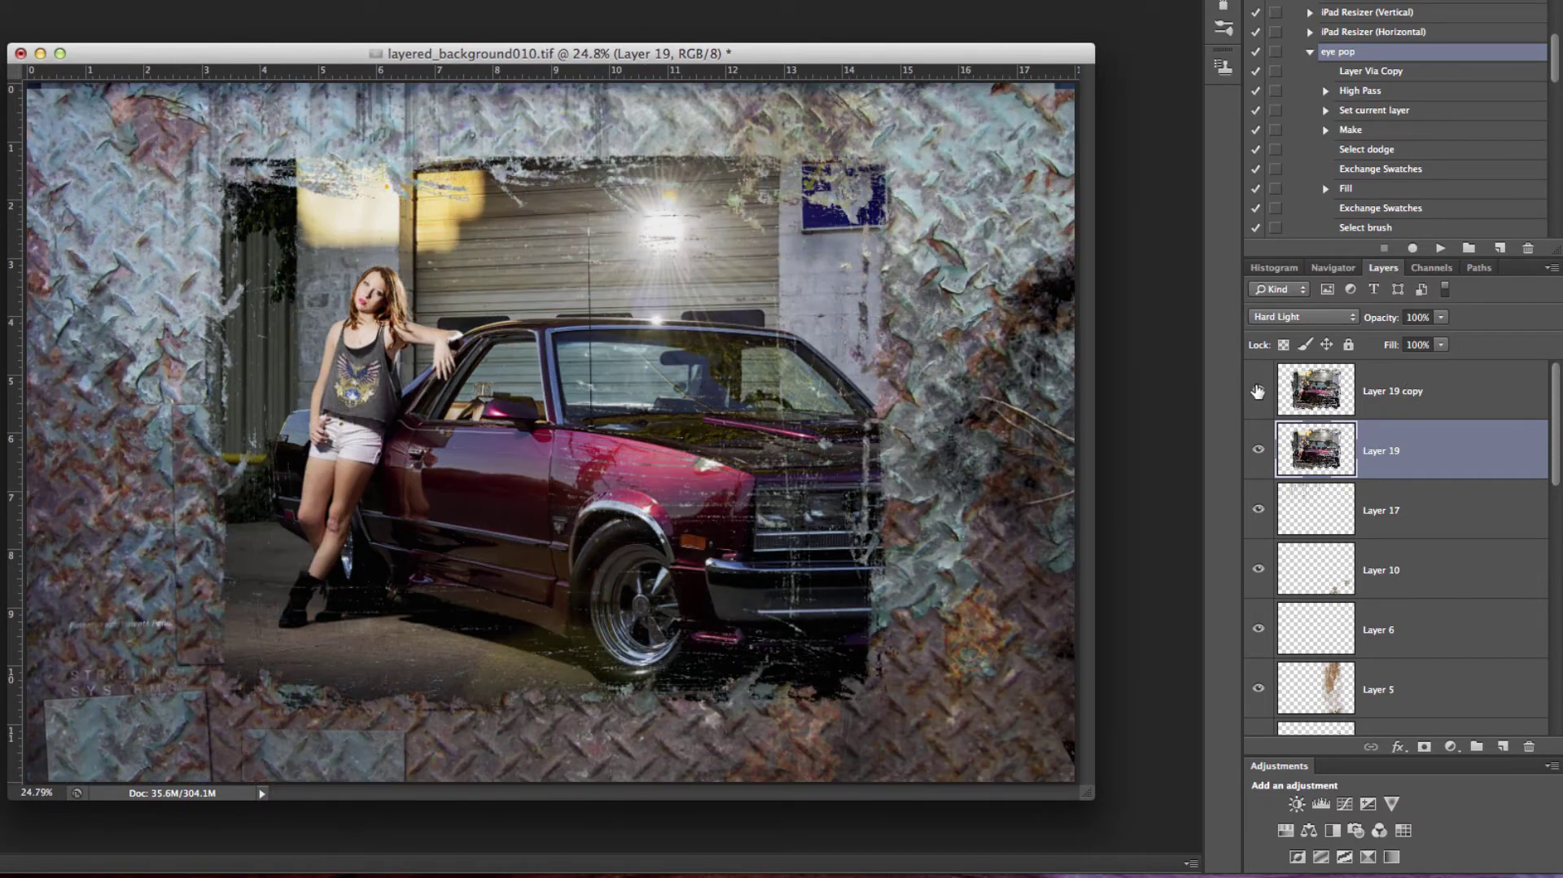
Add a layer mask to Layer 19 copy and invert it to black so the layer is hidden
{"action": "left_click", "coordinate": [1471, 391]}
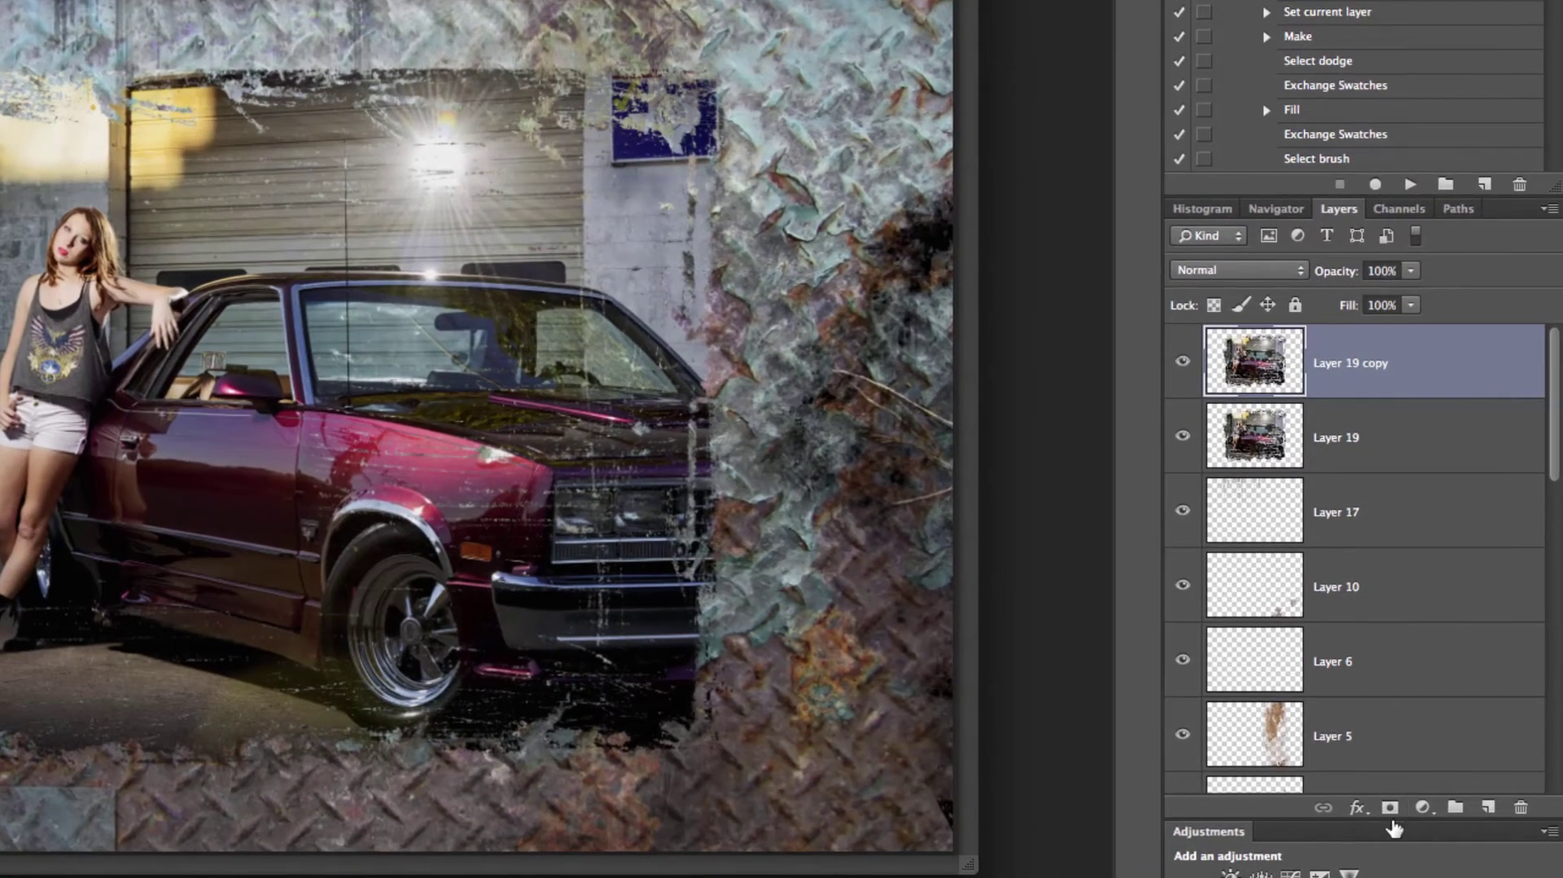
{"action": "left_click", "coordinate": [1391, 807]}
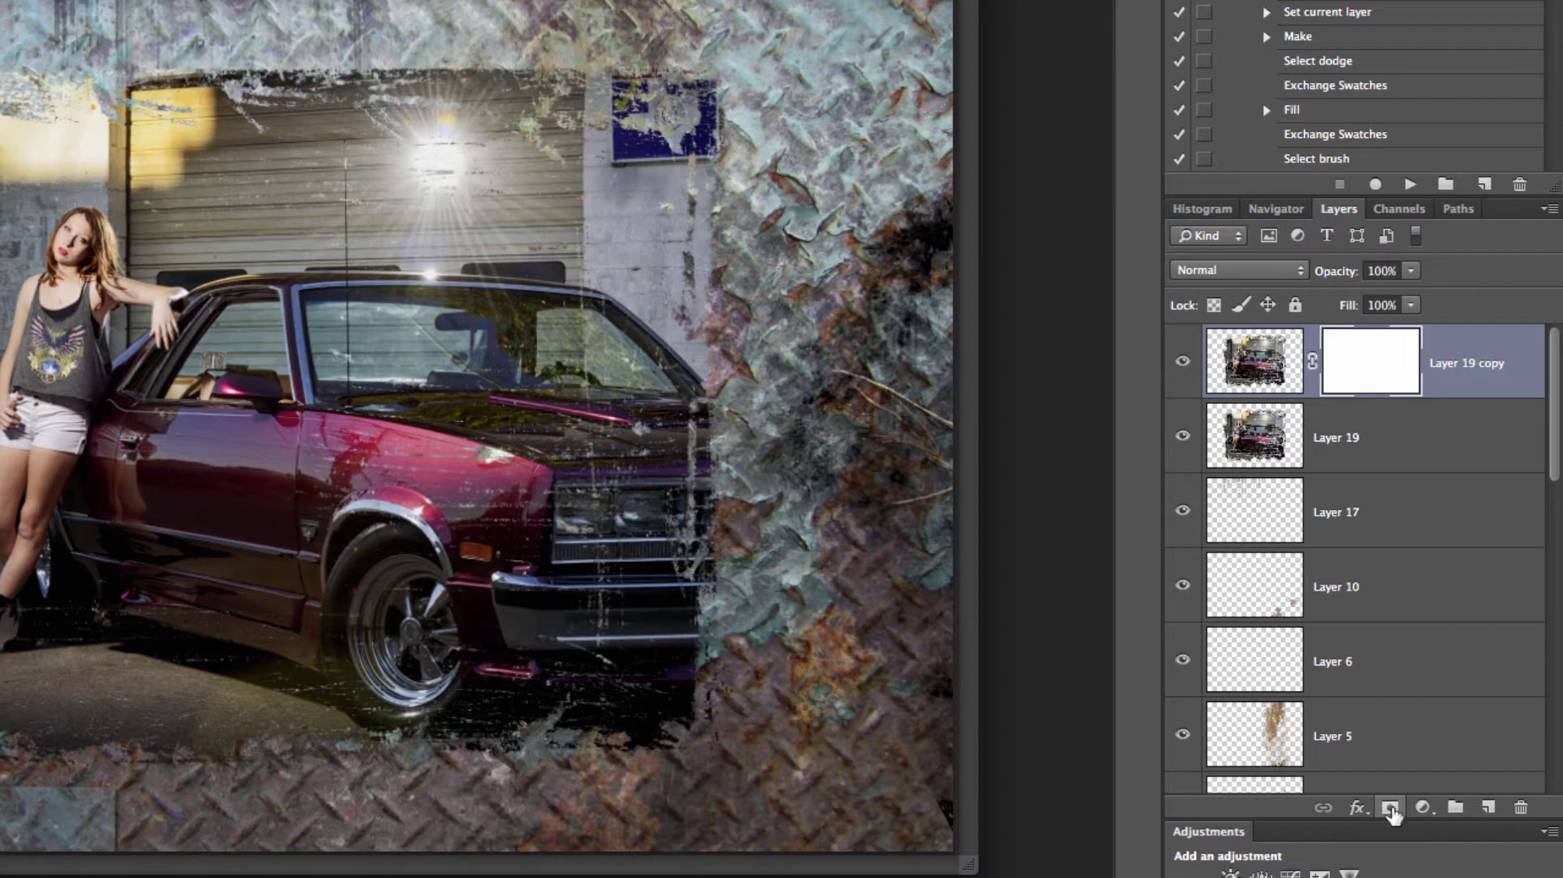
{"action": "key", "text": "ctrl+i"}
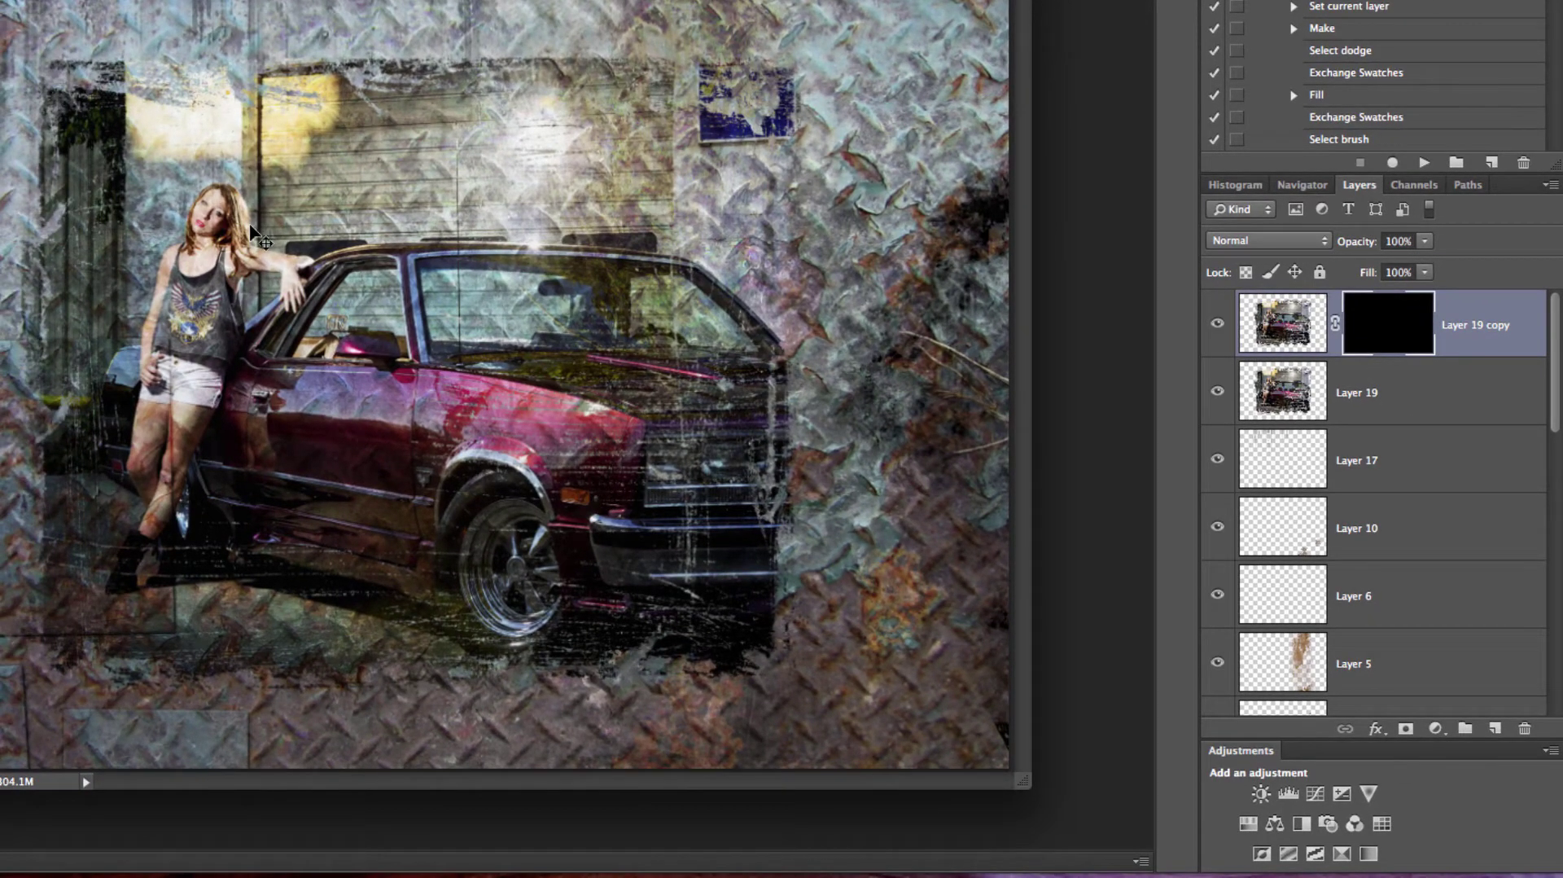
Paint white on the Layer 19 copy mask over the woman's face, neck and outstretched arm and hand, using a smaller brush for the arm
{"action": "scroll", "coordinate": [122, 212], "scroll_direction": "up", "scroll_amount": 3}
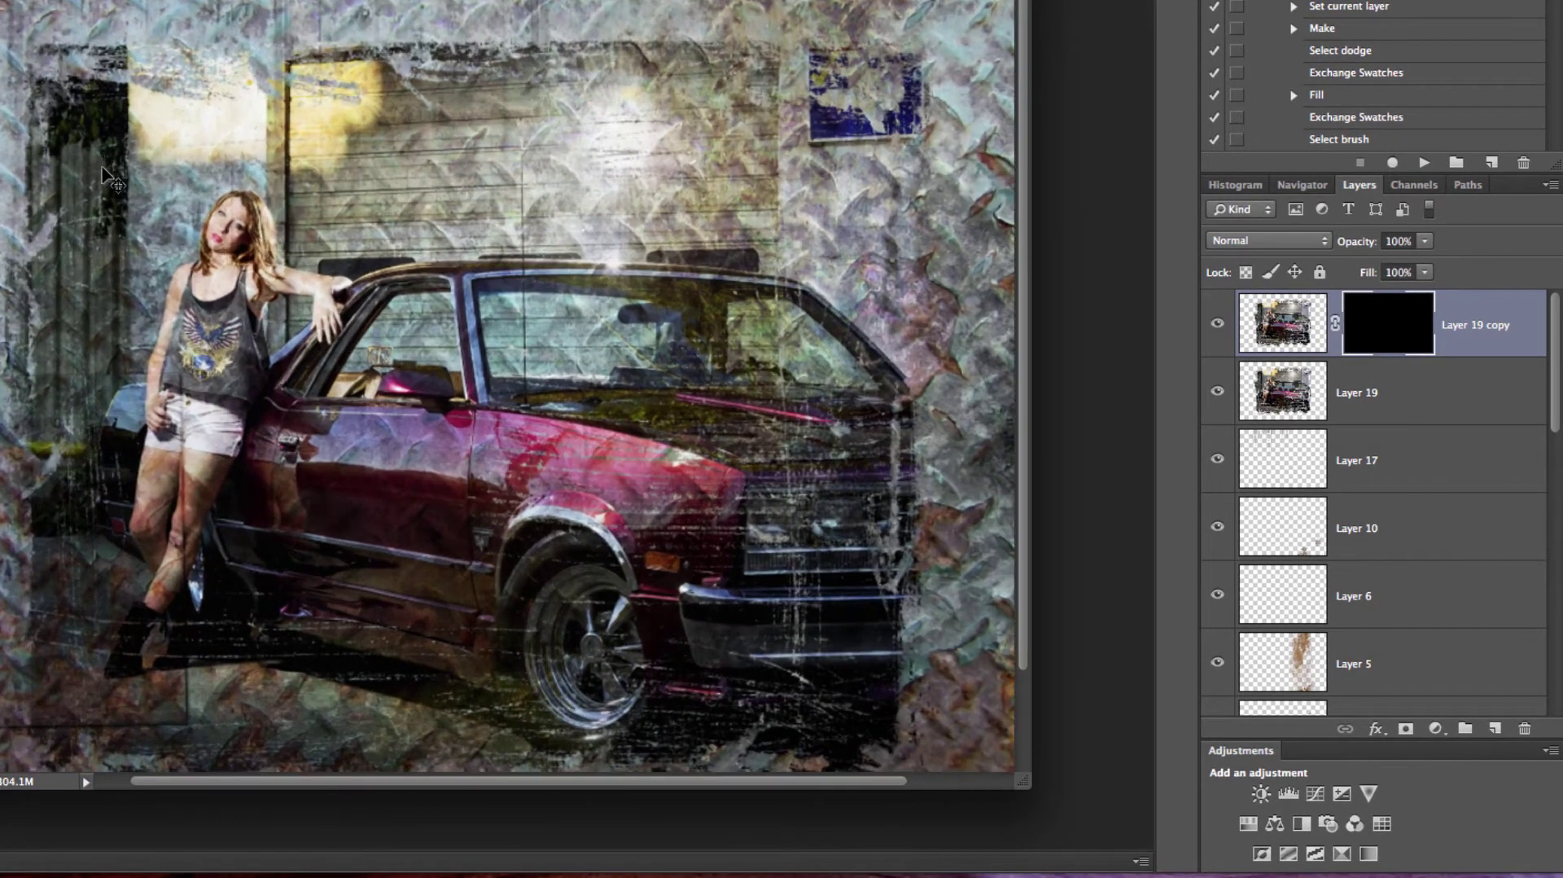
{"action": "scroll", "coordinate": [122, 211], "scroll_direction": "up", "scroll_amount": 4}
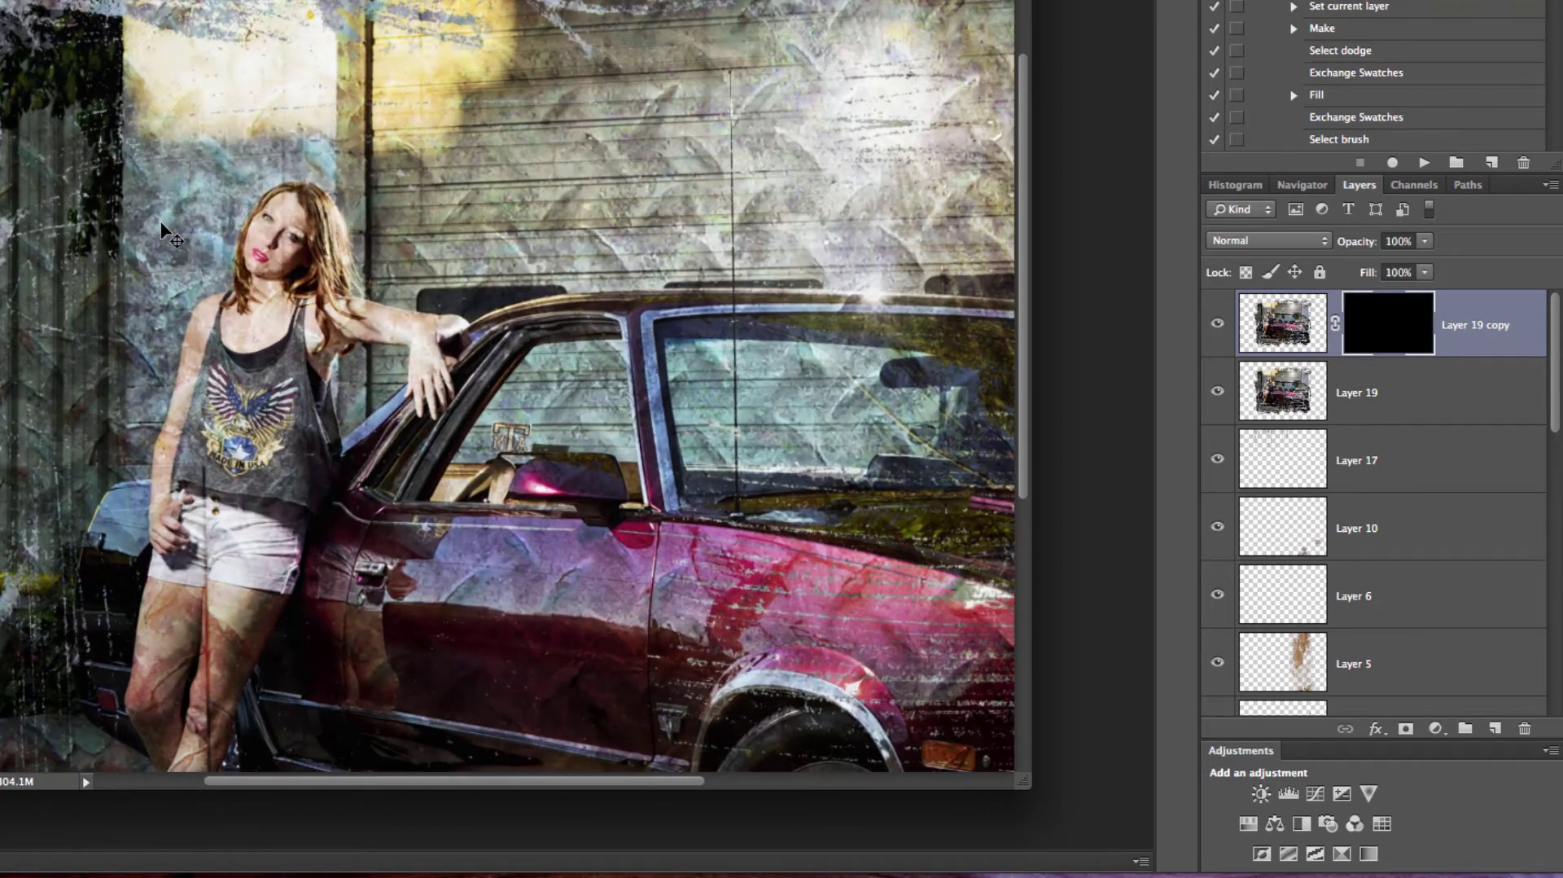
{"action": "scroll", "coordinate": [230, 245], "scroll_direction": "up", "scroll_amount": 2}
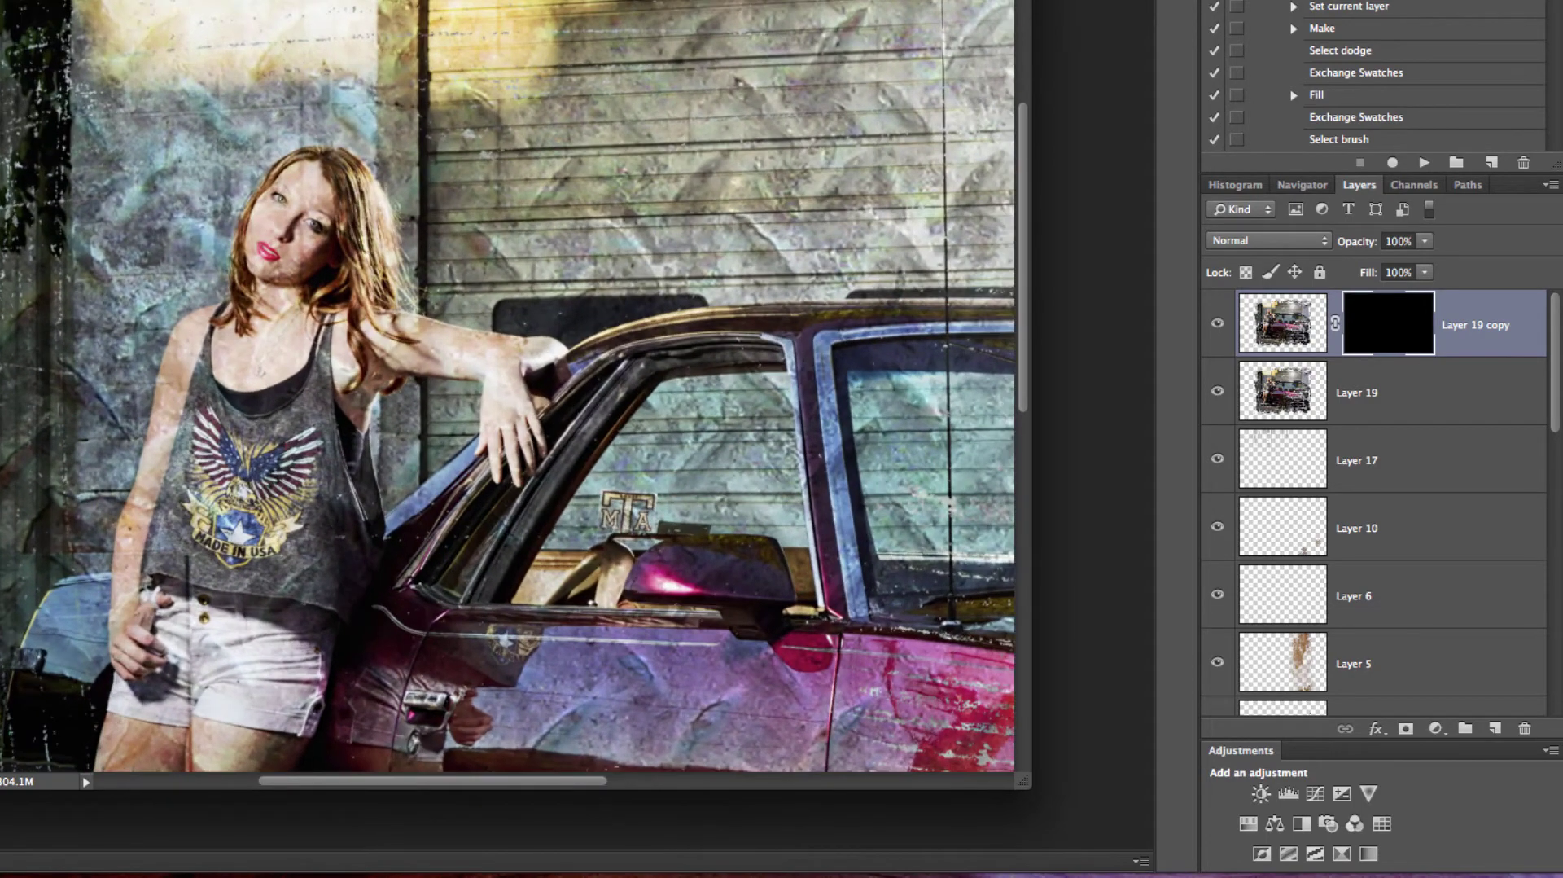
{"action": "scroll", "coordinate": [297, 236], "scroll_direction": "up", "scroll_amount": 3}
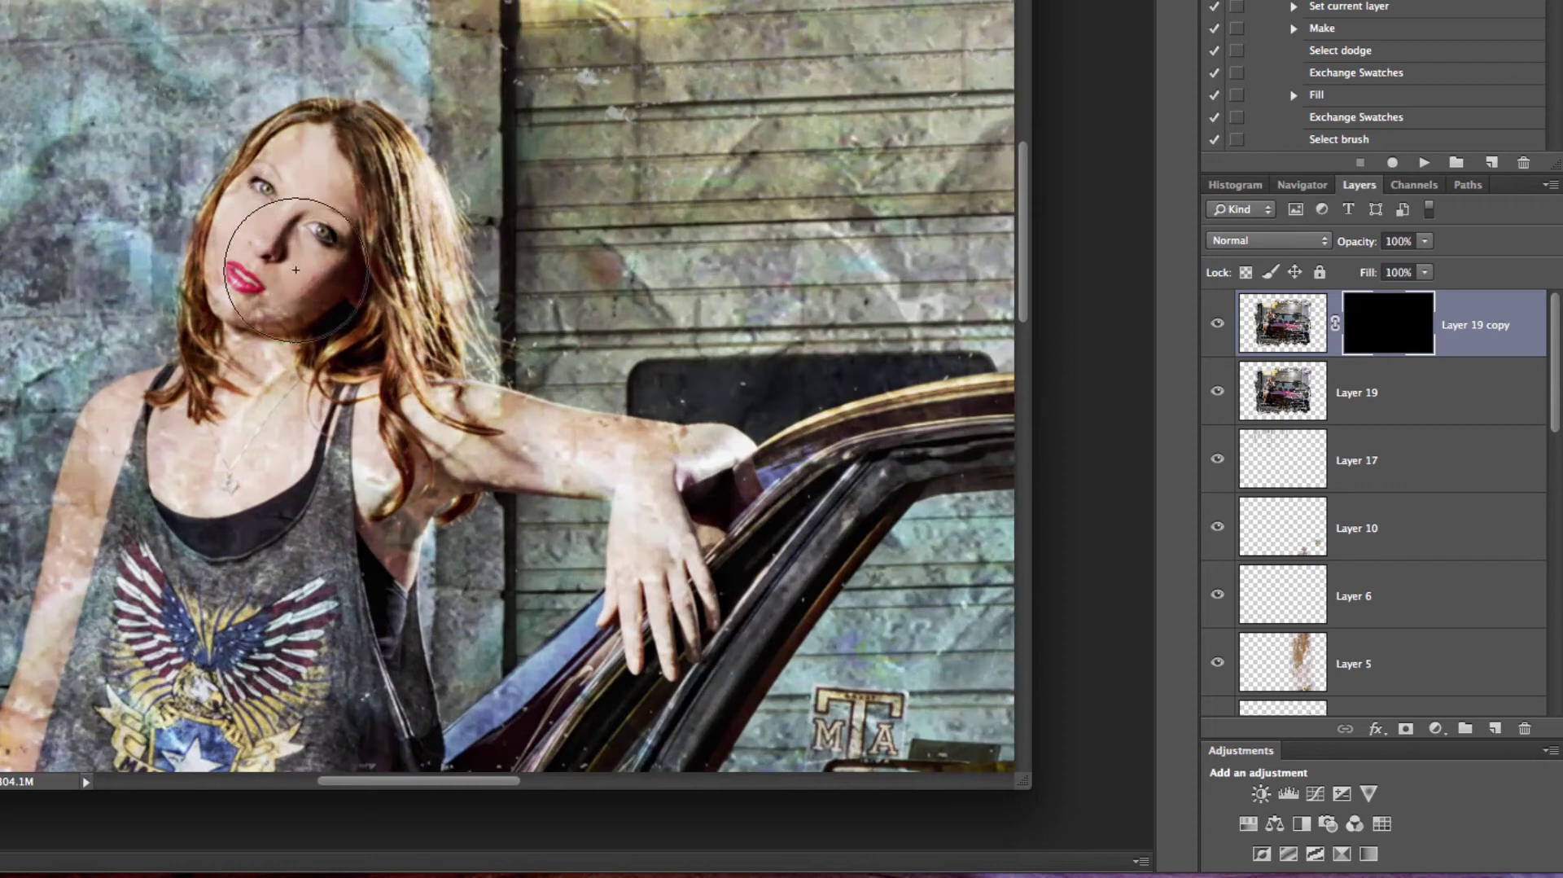
{"action": "mouse_move", "coordinate": [295, 270]}
{"action": "left_mouse_down"}
{"action": "mouse_move", "coordinate": [269, 318]}
{"action": "mouse_move", "coordinate": [244, 464]}
{"action": "mouse_move", "coordinate": [313, 457]}
{"action": "mouse_move", "coordinate": [277, 440]}
{"action": "left_mouse_up"}
{"action": "key", "text": "bracketleft"}
{"action": "key", "text": "bracketleft"}
{"action": "mouse_move", "coordinate": [383, 440]}
{"action": "left_mouse_down"}
{"action": "mouse_move", "coordinate": [577, 436]}
{"action": "mouse_move", "coordinate": [642, 492]}
{"action": "mouse_move", "coordinate": [632, 526]}
{"action": "mouse_move", "coordinate": [655, 627]}
{"action": "mouse_move", "coordinate": [680, 611]}
{"action": "left_mouse_up"}
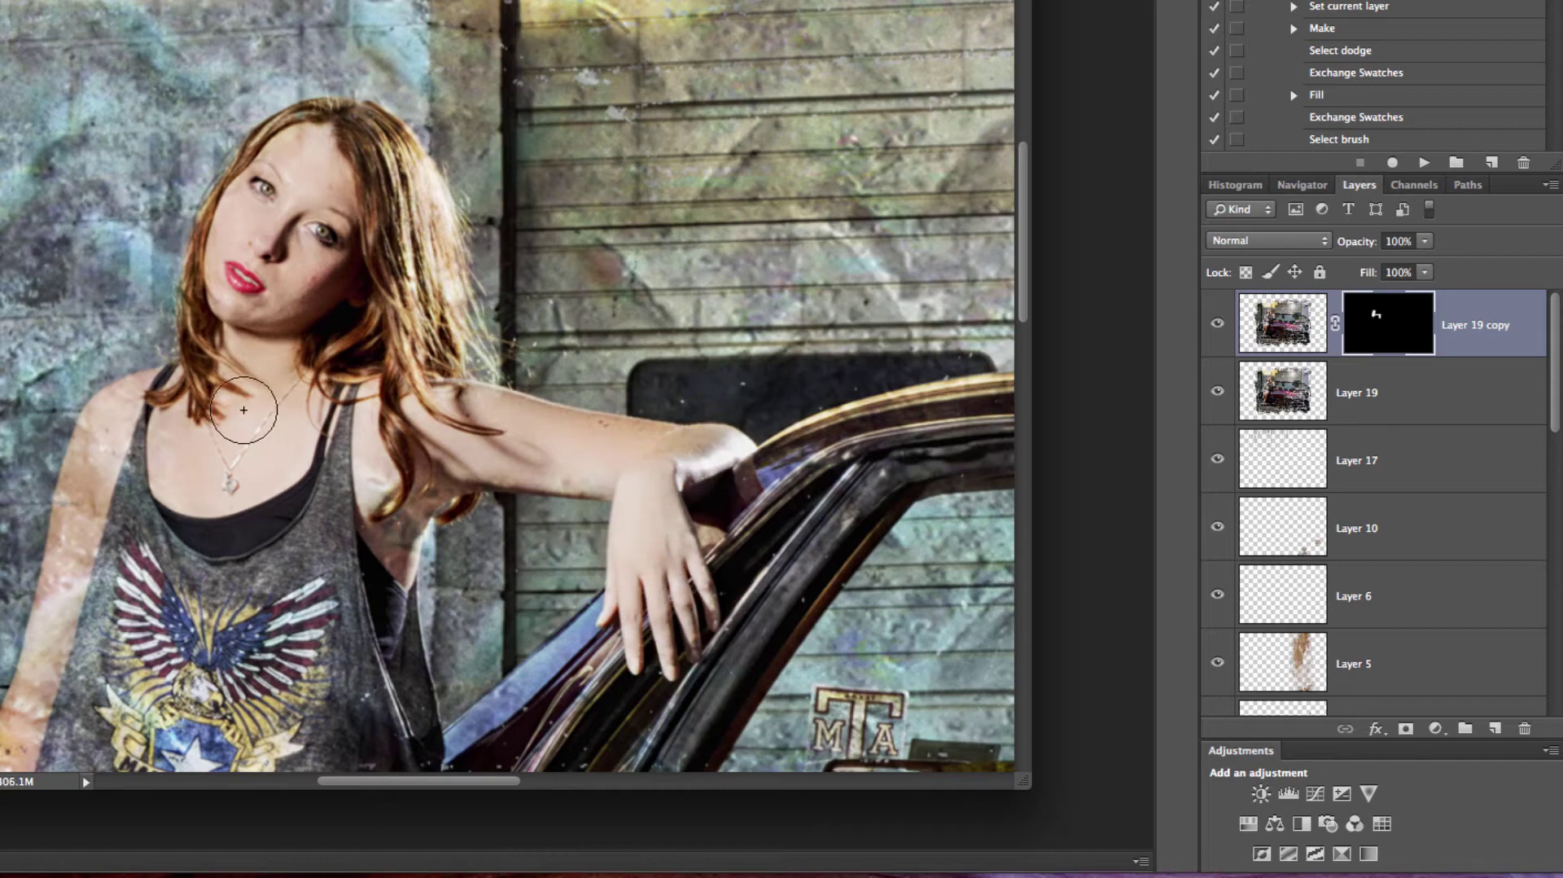
Paint white on the mask over the woman's chest, shoulder and hanging arm to clear the metal texture from the skin
{"action": "left_click_drag", "start_coordinate": [243, 410], "coordinate": [122, 489]}
{"action": "scroll", "coordinate": [256, 281], "scroll_direction": "up", "scroll_amount": 5}
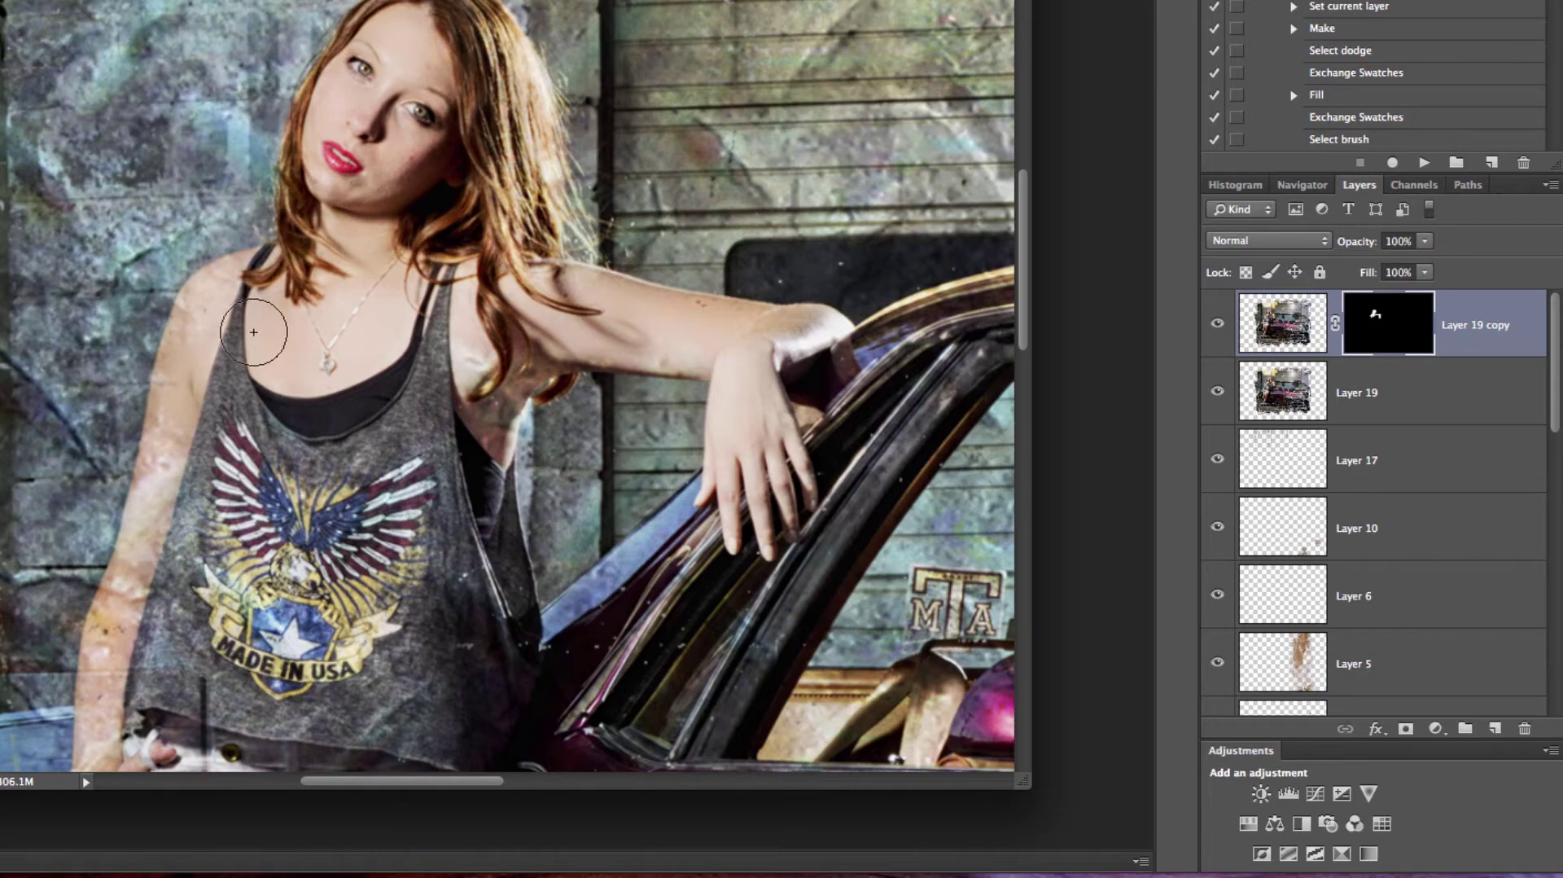
{"action": "mouse_move", "coordinate": [254, 332]}
{"action": "left_mouse_down"}
{"action": "mouse_move", "coordinate": [209, 404]}
{"action": "mouse_move", "coordinate": [192, 379]}
{"action": "mouse_move", "coordinate": [222, 297]}
{"action": "mouse_move", "coordinate": [121, 728]}
{"action": "mouse_move", "coordinate": [145, 587]}
{"action": "mouse_move", "coordinate": [101, 718]}
{"action": "mouse_move", "coordinate": [246, 372]}
{"action": "mouse_move", "coordinate": [249, 287]}
{"action": "left_mouse_up"}
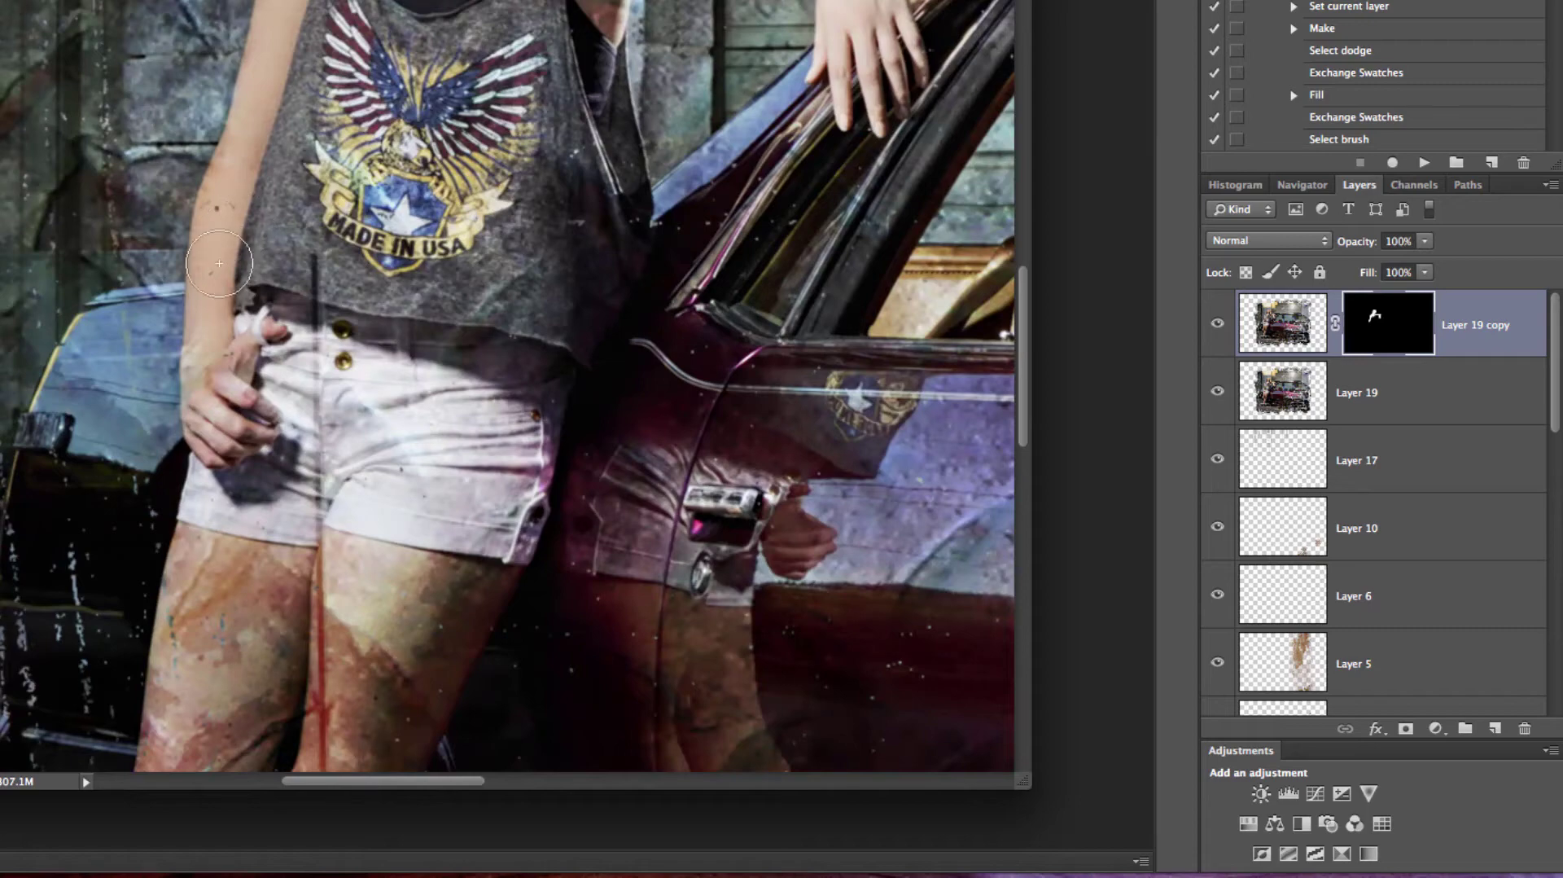
Paint white on the mask over the woman's lower hand and her legs down to the boots
{"action": "mouse_move", "coordinate": [230, 473]}
{"action": "left_mouse_down"}
{"action": "mouse_move", "coordinate": [234, 261]}
{"action": "mouse_move", "coordinate": [235, 336]}
{"action": "mouse_move", "coordinate": [201, 338]}
{"action": "mouse_move", "coordinate": [222, 360]}
{"action": "mouse_move", "coordinate": [305, 308]}
{"action": "mouse_move", "coordinate": [364, 303]}
{"action": "mouse_move", "coordinate": [372, 339]}
{"action": "mouse_move", "coordinate": [436, 275]}
{"action": "mouse_move", "coordinate": [364, 420]}
{"action": "mouse_move", "coordinate": [300, 380]}
{"action": "mouse_move", "coordinate": [327, 534]}
{"action": "mouse_move", "coordinate": [309, 650]}
{"action": "mouse_move", "coordinate": [391, 491]}
{"action": "mouse_move", "coordinate": [310, 560]}
{"action": "mouse_move", "coordinate": [285, 669]}
{"action": "mouse_move", "coordinate": [345, 431]}
{"action": "mouse_move", "coordinate": [271, 542]}
{"action": "mouse_move", "coordinate": [264, 588]}
{"action": "mouse_move", "coordinate": [311, 566]}
{"action": "mouse_move", "coordinate": [340, 517]}
{"action": "mouse_move", "coordinate": [305, 561]}
{"action": "mouse_move", "coordinate": [292, 403]}
{"action": "mouse_move", "coordinate": [209, 314]}
{"action": "mouse_move", "coordinate": [282, 35]}
{"action": "mouse_move", "coordinate": [232, 114]}
{"action": "mouse_move", "coordinate": [268, 268]}
{"action": "mouse_move", "coordinate": [283, 234]}
{"action": "mouse_move", "coordinate": [275, 64]}
{"action": "mouse_move", "coordinate": [256, 51]}
{"action": "mouse_move", "coordinate": [254, 6]}
{"action": "mouse_move", "coordinate": [212, 318]}
{"action": "left_mouse_up"}
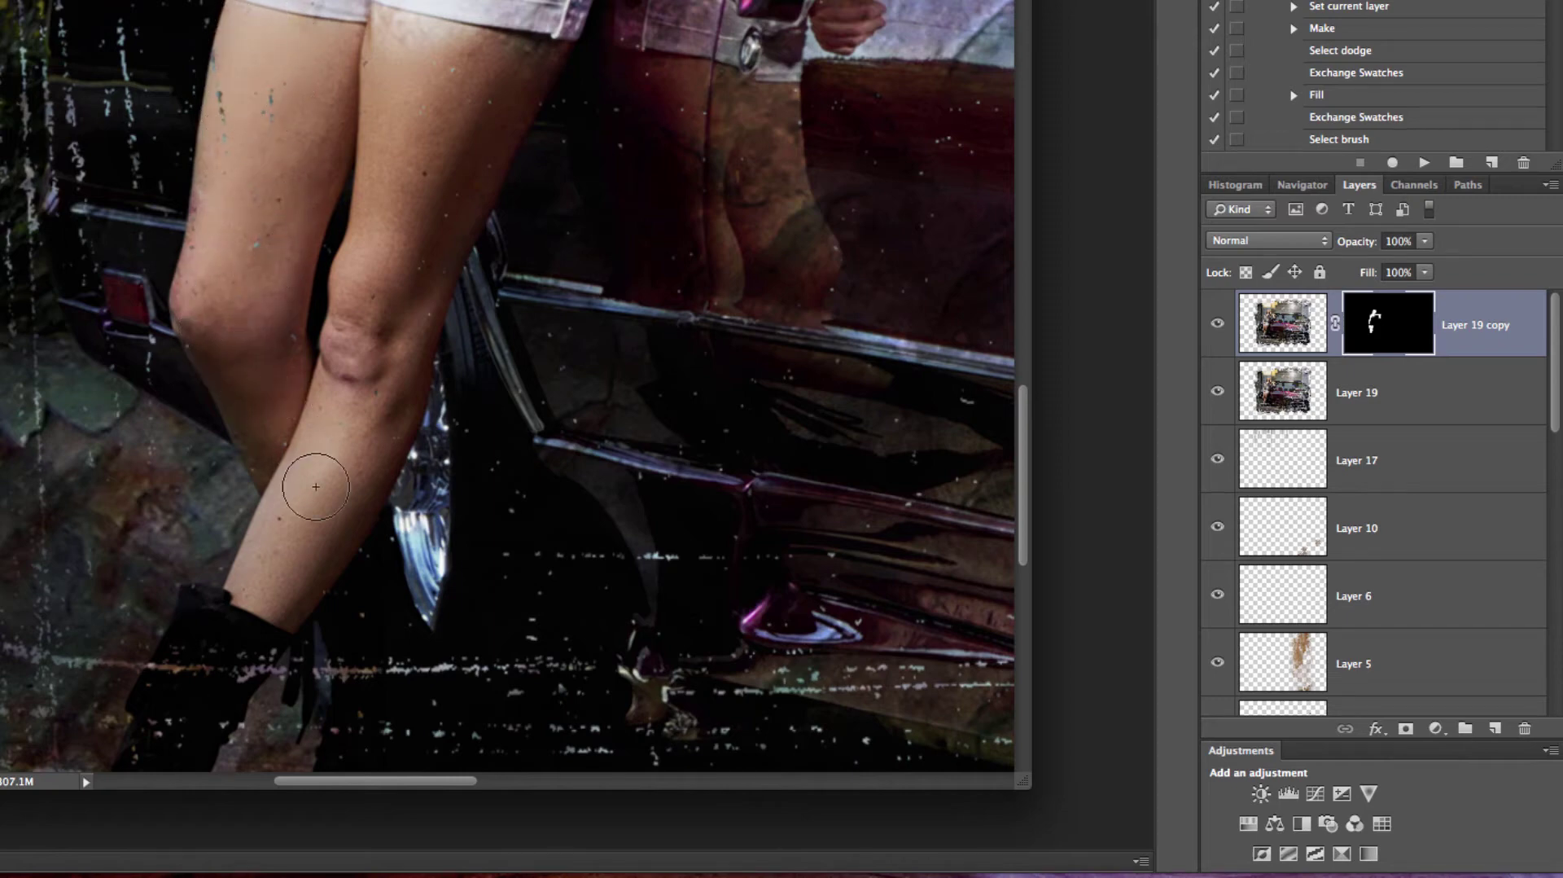
{"action": "scroll", "coordinate": [232, 648], "scroll_direction": "up", "scroll_amount": 5}
{"action": "left_click_drag", "start_coordinate": [232, 649], "coordinate": [218, 695]}
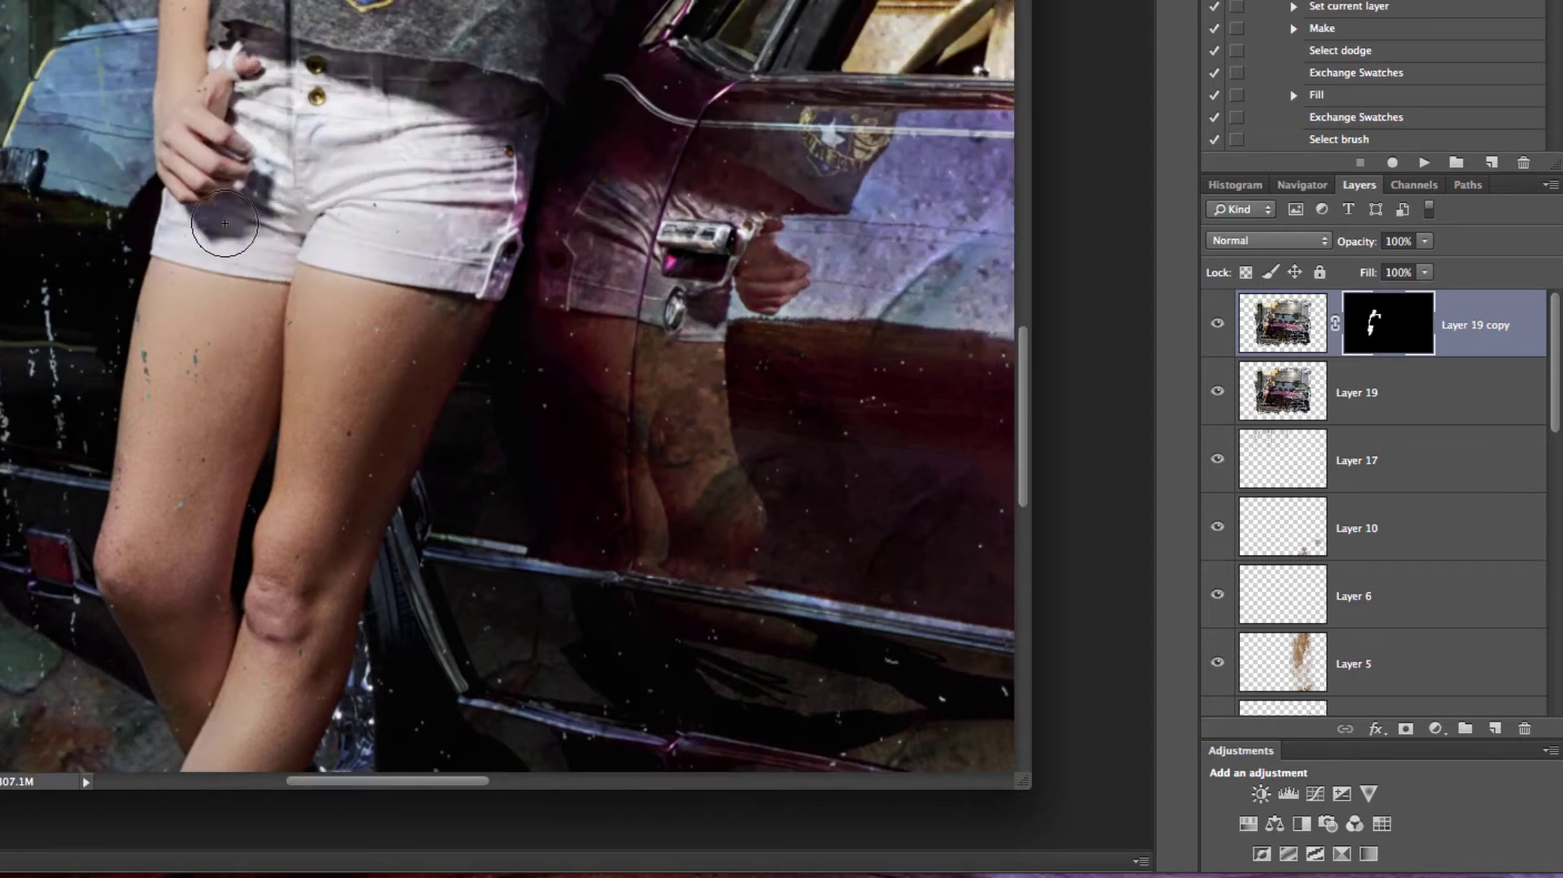
{"action": "mouse_move", "coordinate": [346, 88]}
{"action": "left_mouse_down"}
{"action": "mouse_move", "coordinate": [330, 397]}
{"action": "mouse_move", "coordinate": [252, 681]}
{"action": "left_mouse_up"}
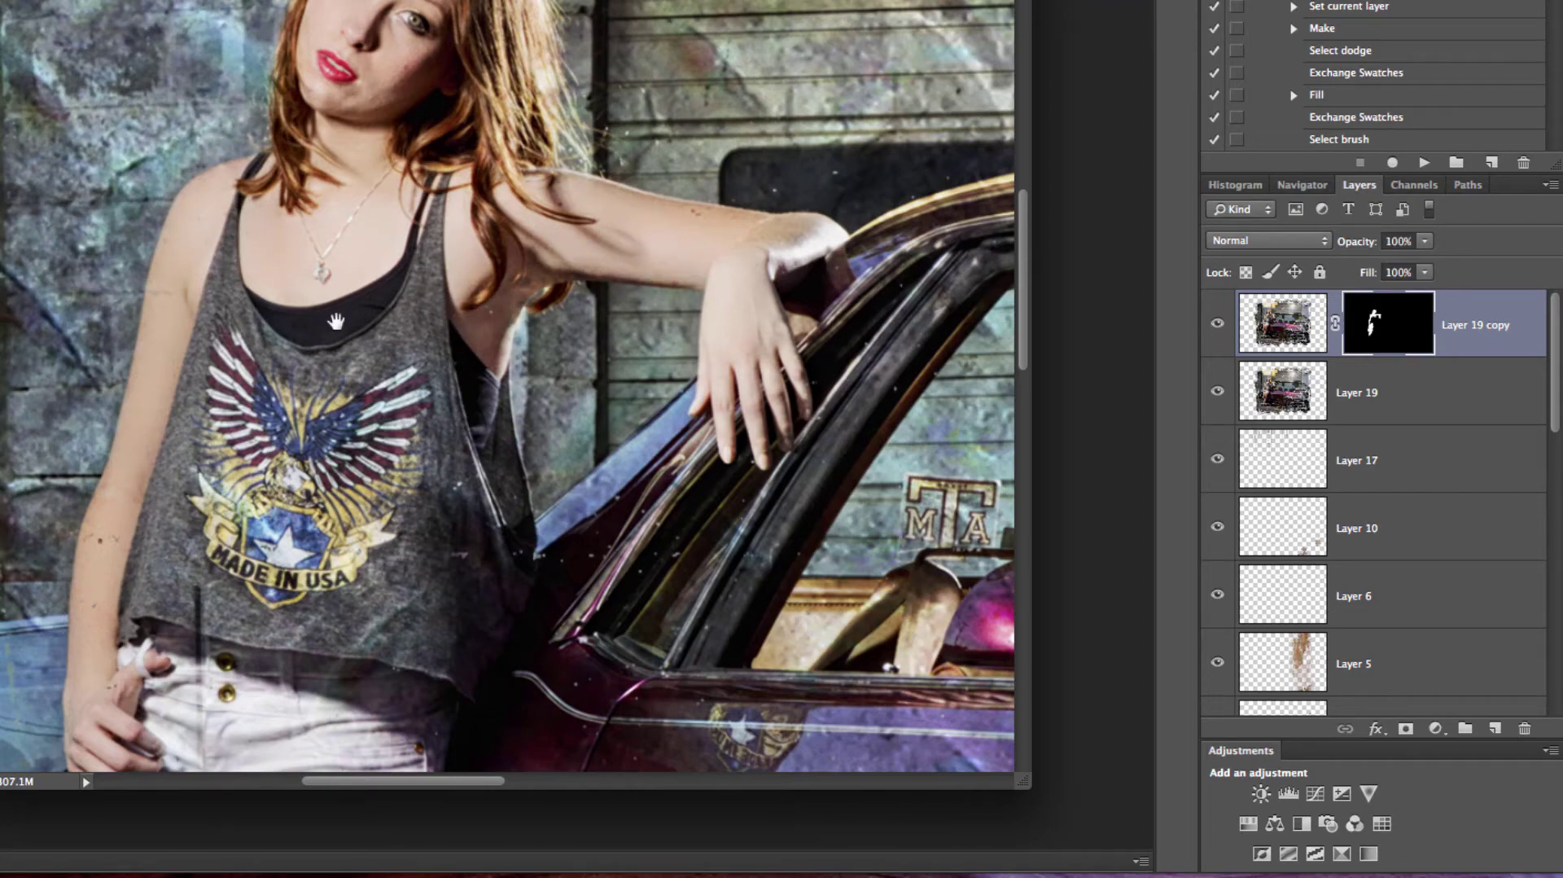
Compare the woman's skin with Layer 19 copy hidden and shown, and examine how she blends with the textured car and background
{"action": "scroll", "coordinate": [337, 320], "scroll_direction": "up", "scroll_amount": 3}
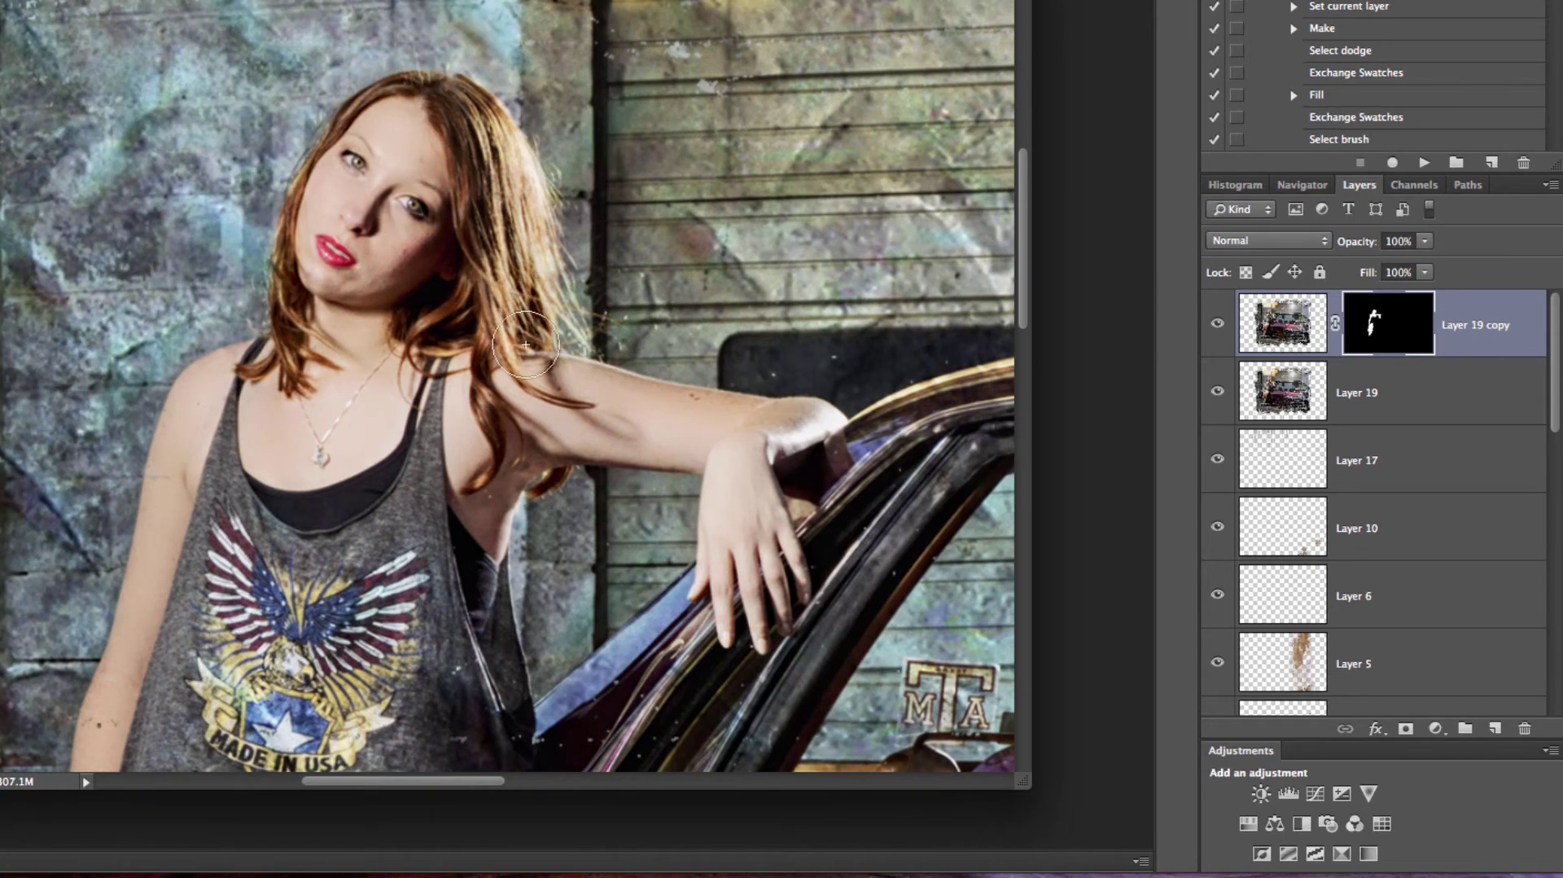
{"action": "left_click", "coordinate": [1219, 325]}
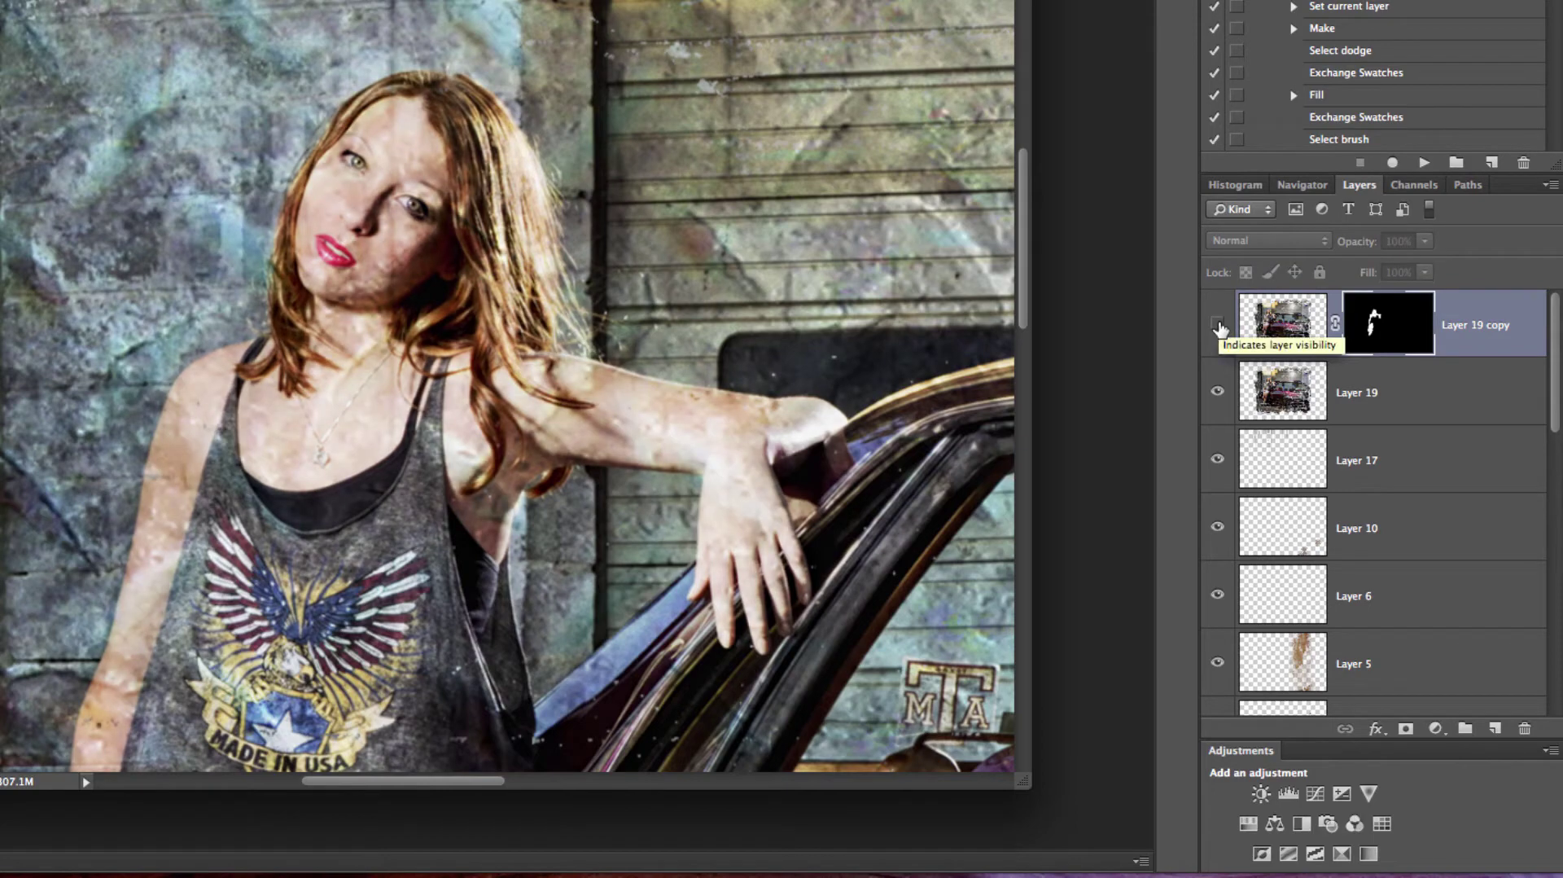
{"action": "left_click", "coordinate": [1219, 326]}
{"action": "scroll", "coordinate": [691, 496], "scroll_direction": "down", "scroll_amount": 3}
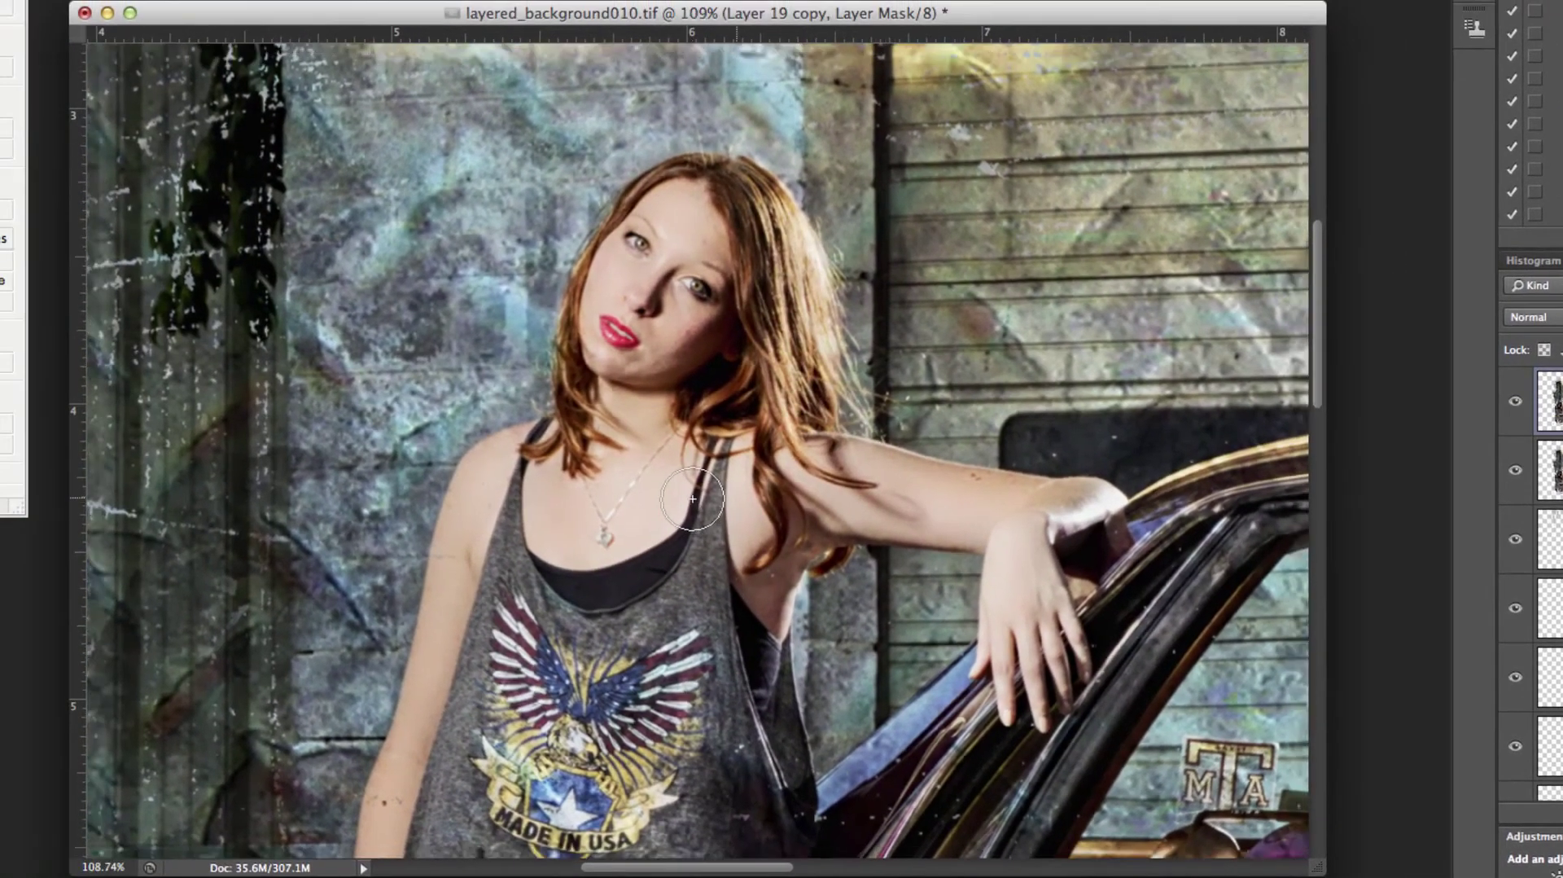
{"action": "scroll", "coordinate": [691, 497], "scroll_direction": "down", "scroll_amount": 5}
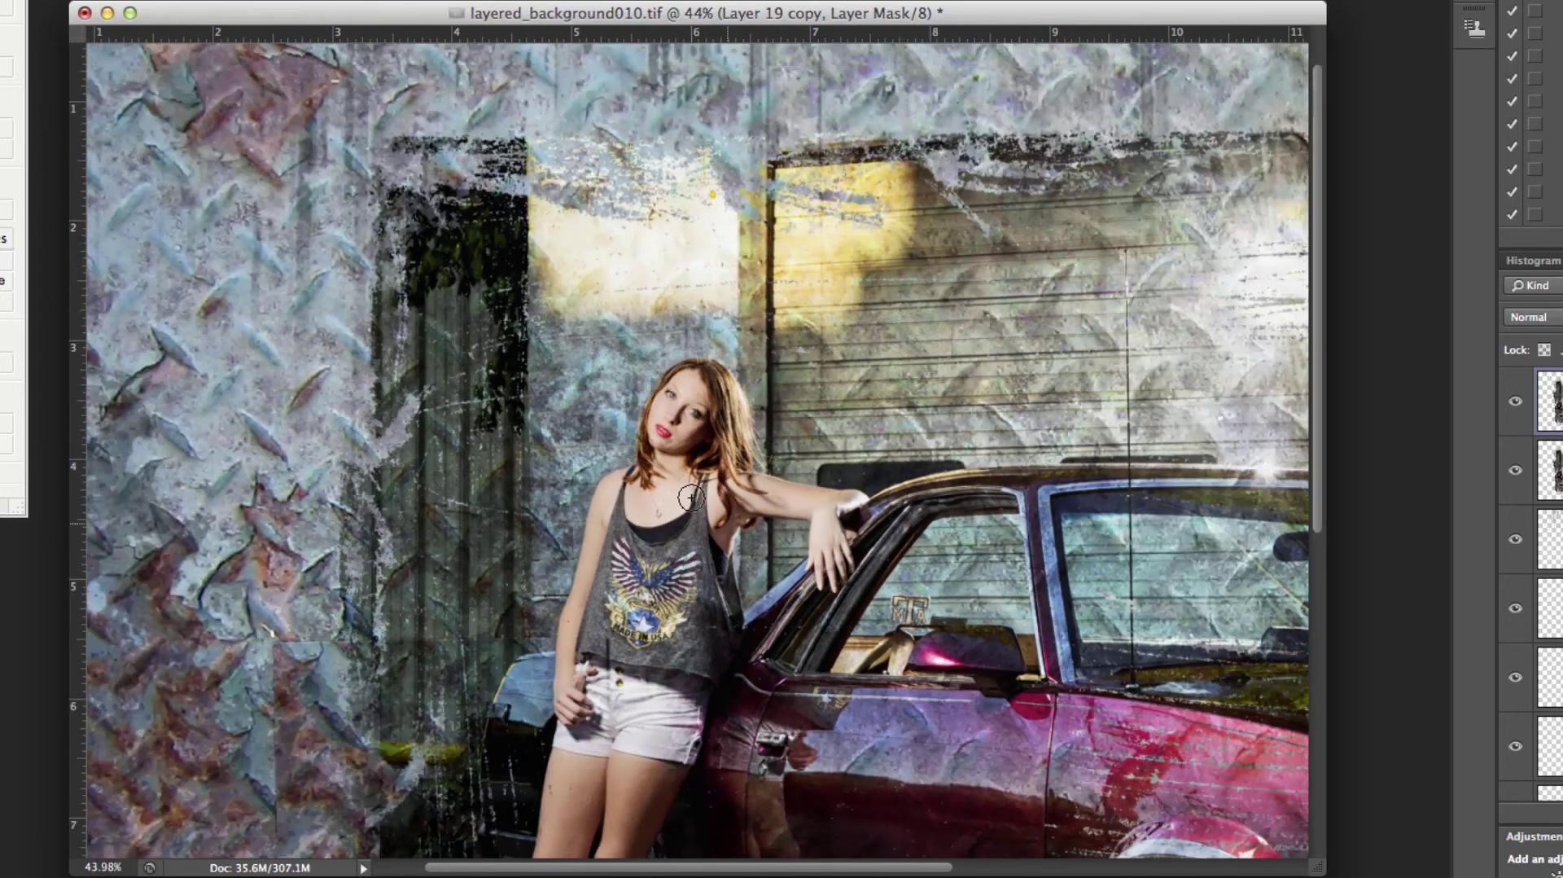
{"action": "scroll", "coordinate": [691, 497], "scroll_direction": "down", "scroll_amount": 4}
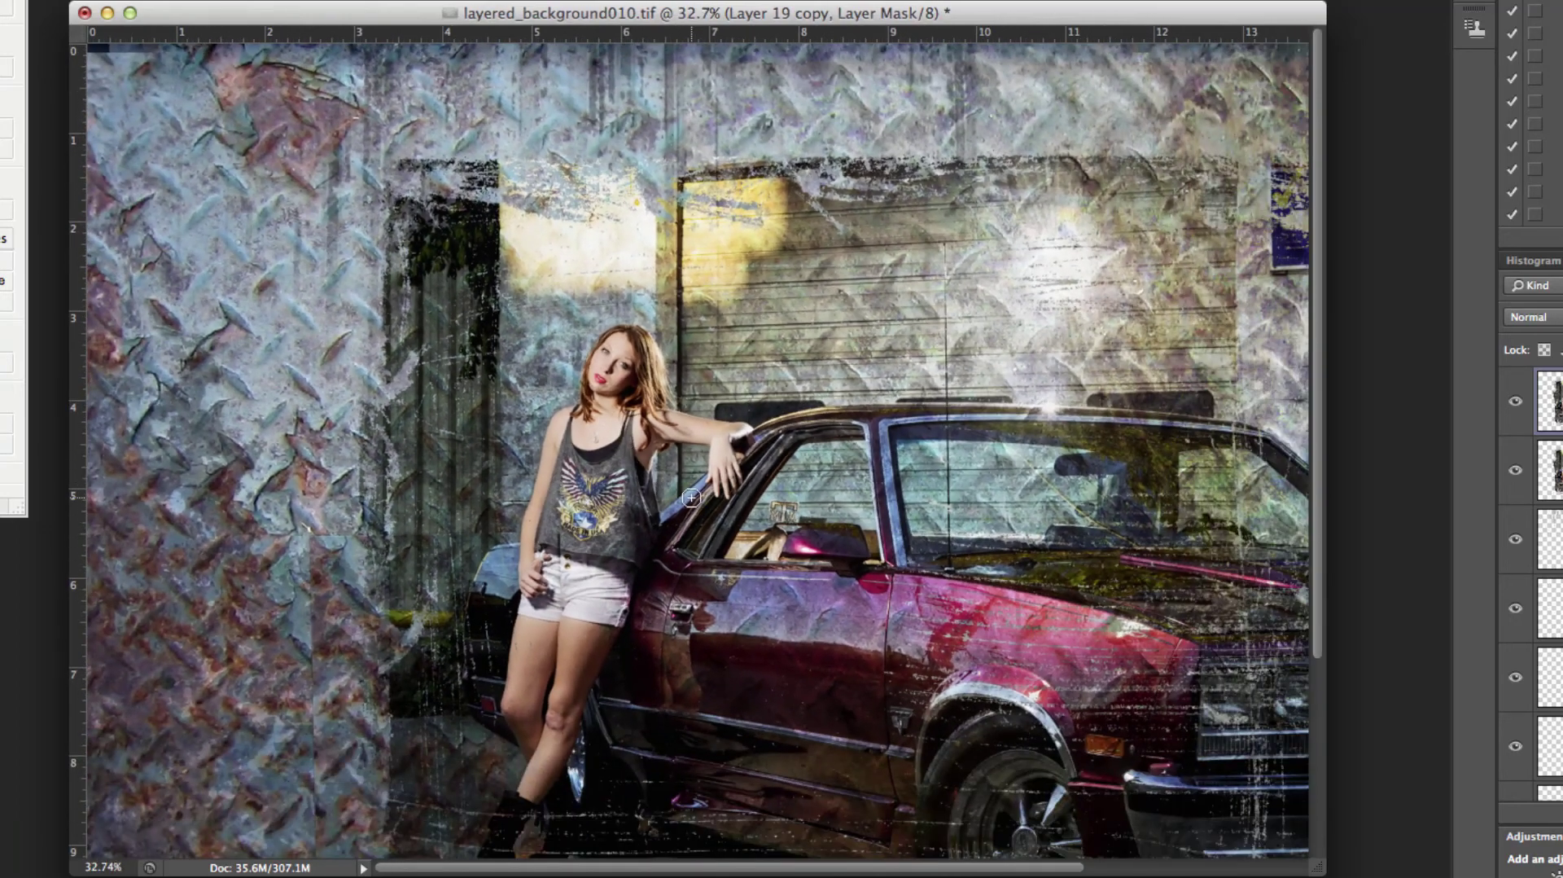
{"action": "scroll", "coordinate": [692, 497], "scroll_direction": "up", "scroll_amount": 3}
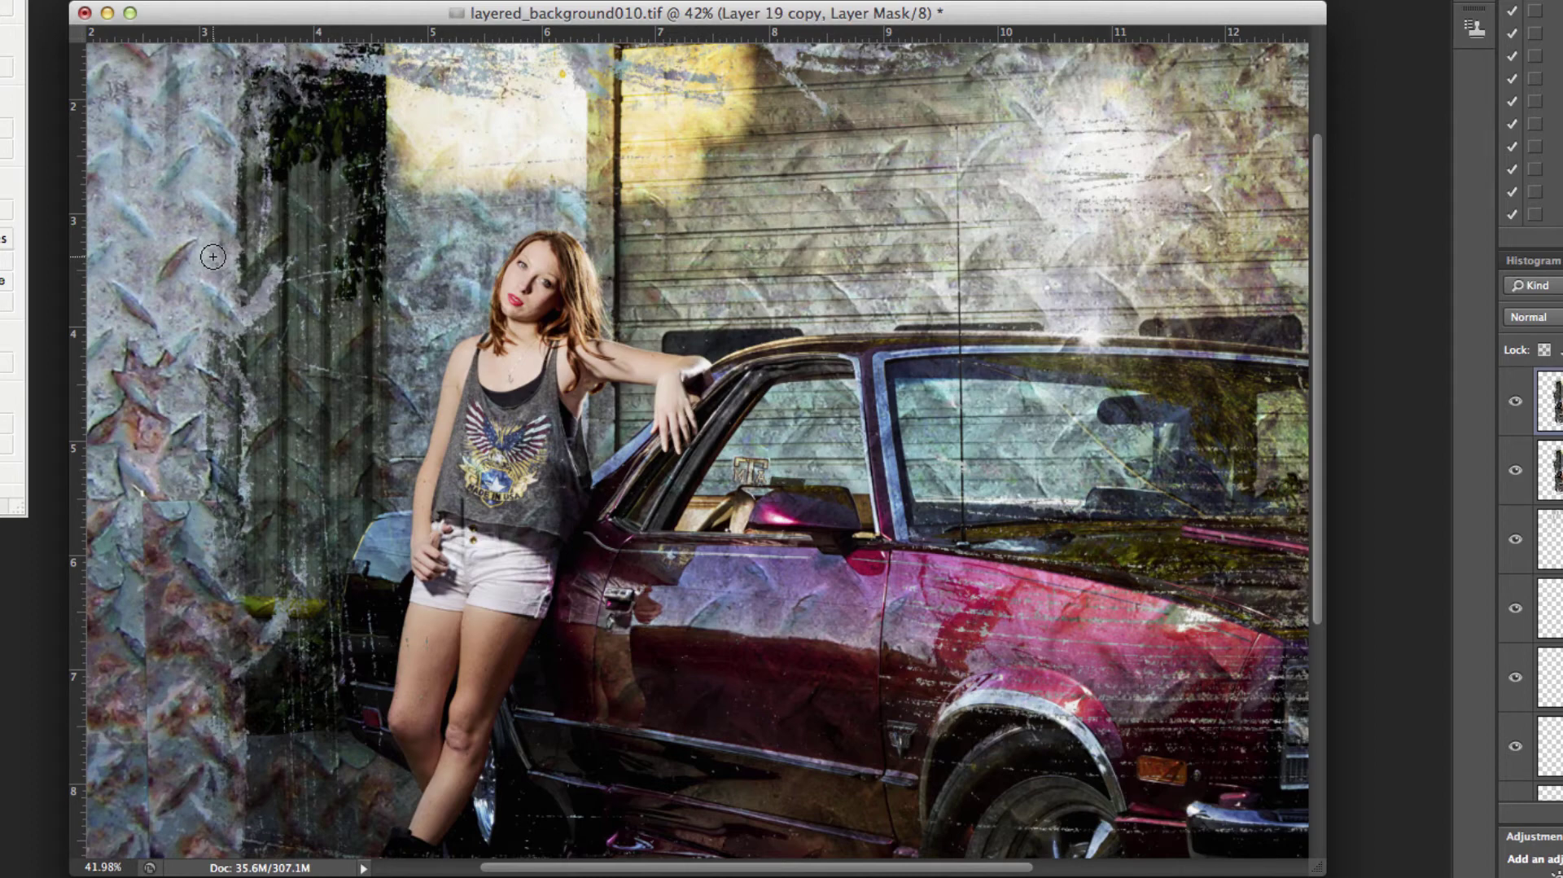
{"action": "scroll", "coordinate": [212, 256], "scroll_direction": "down", "scroll_amount": 3}
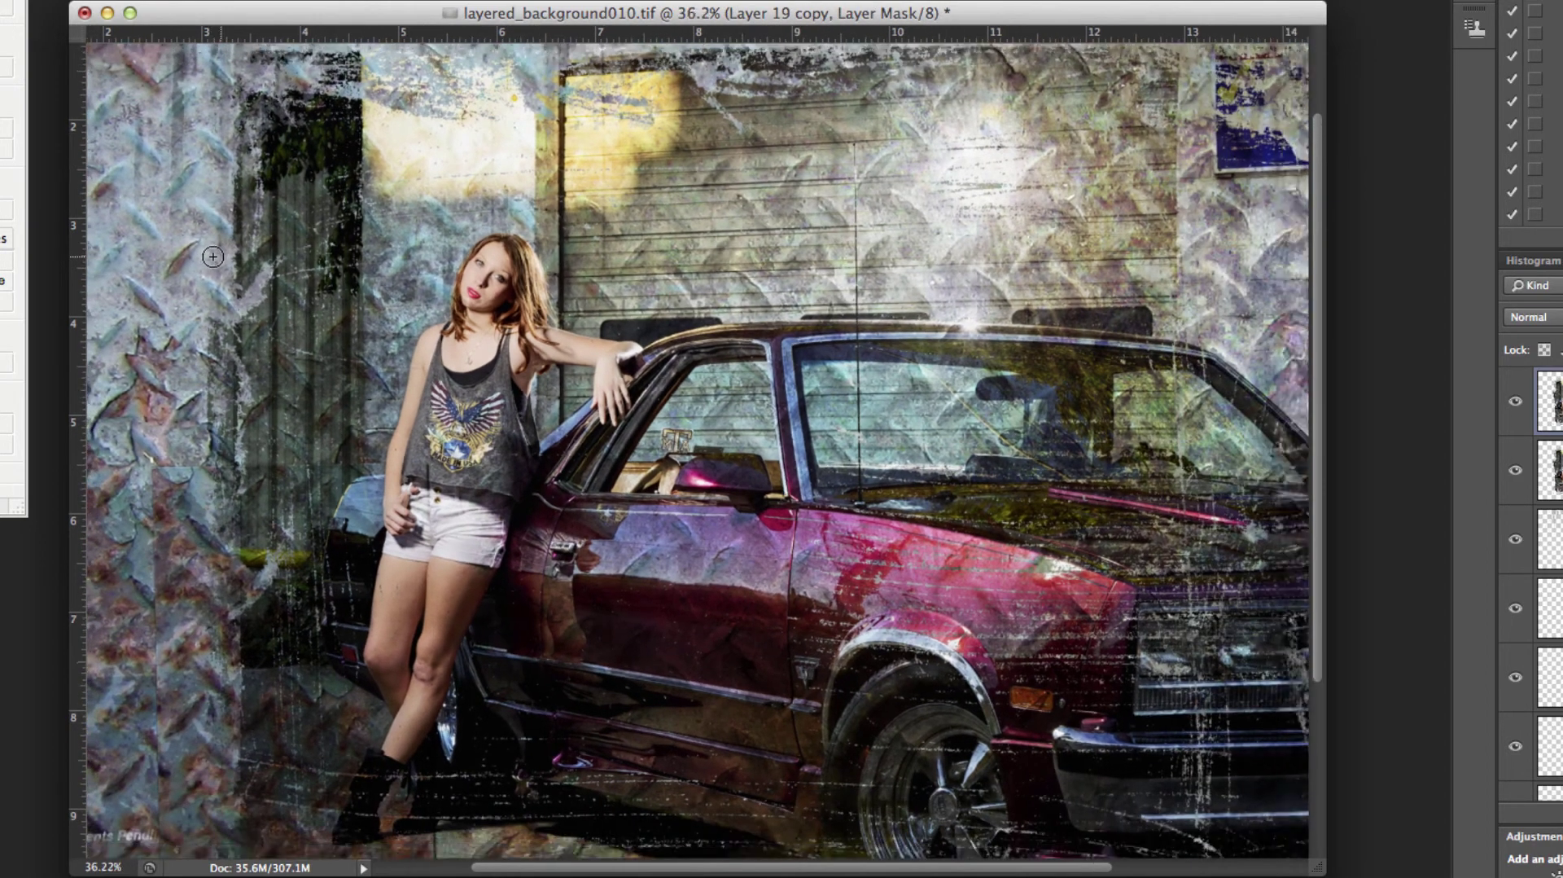